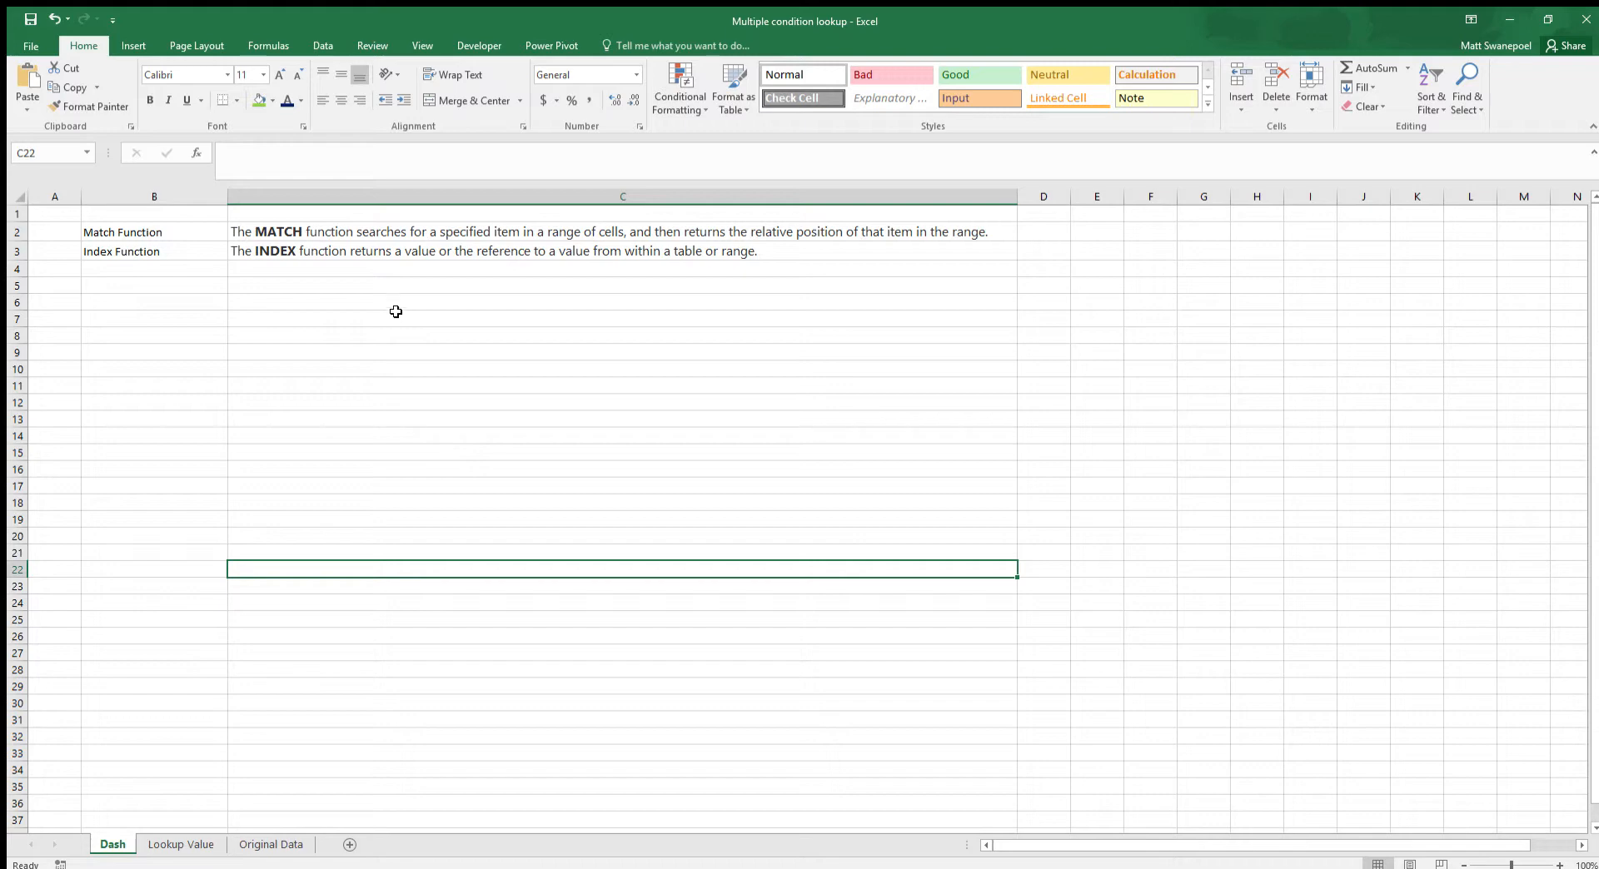
# Examine the Client, Marital Status and Salary columns on Lookup Value and the matching client and status columns on Original Data
pyautogui.click(181, 844)
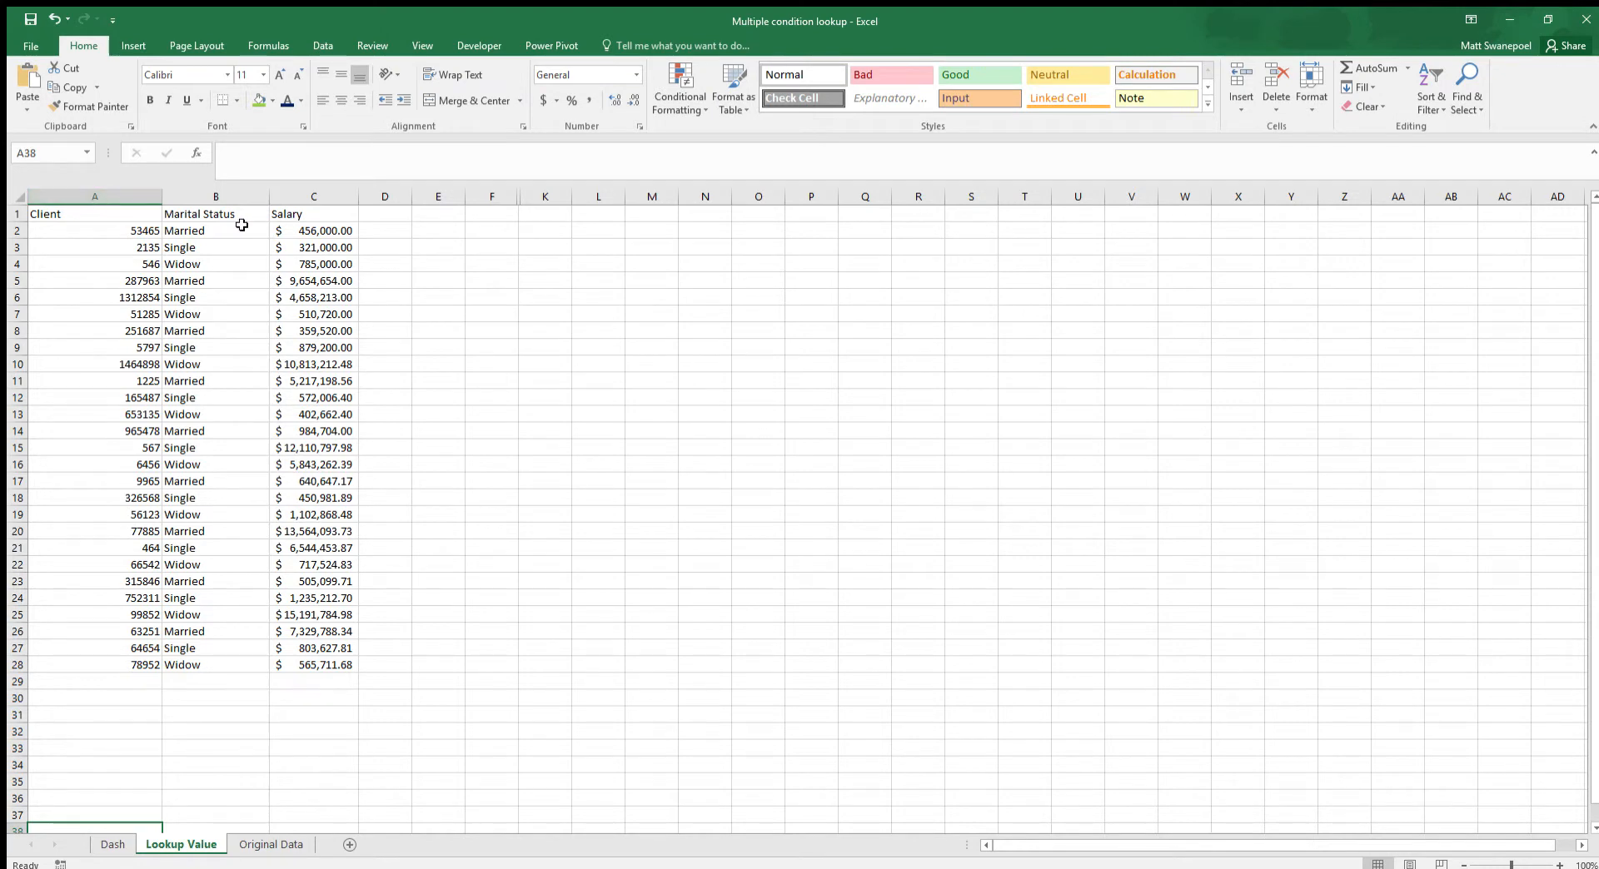
pyautogui.click(293, 218)
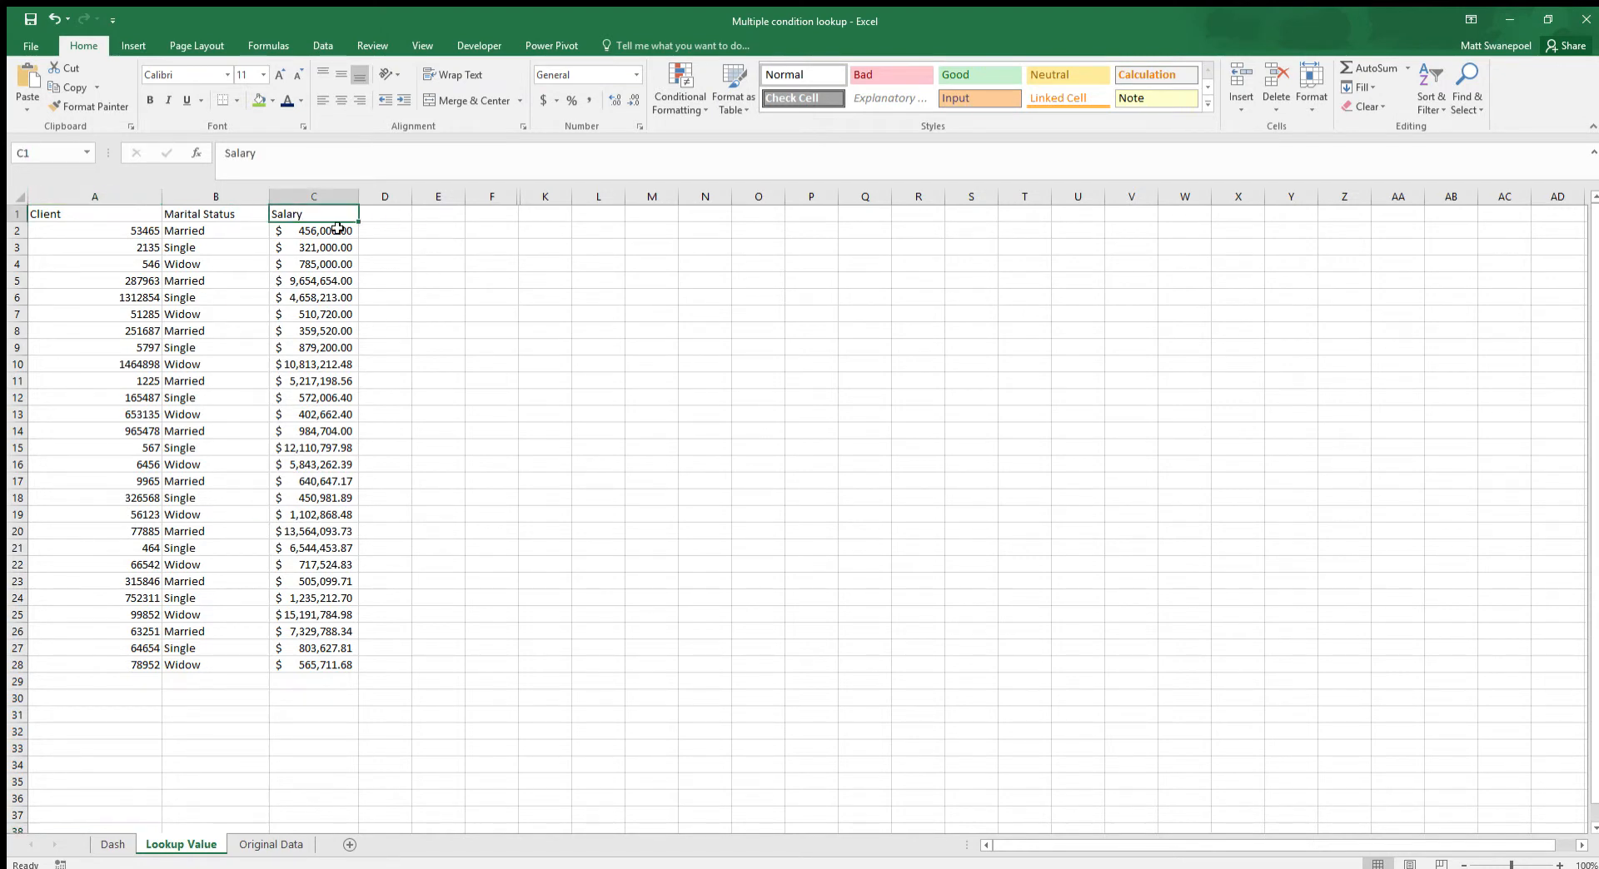
pyautogui.moveTo(329, 231); pyautogui.dragTo(327, 657)
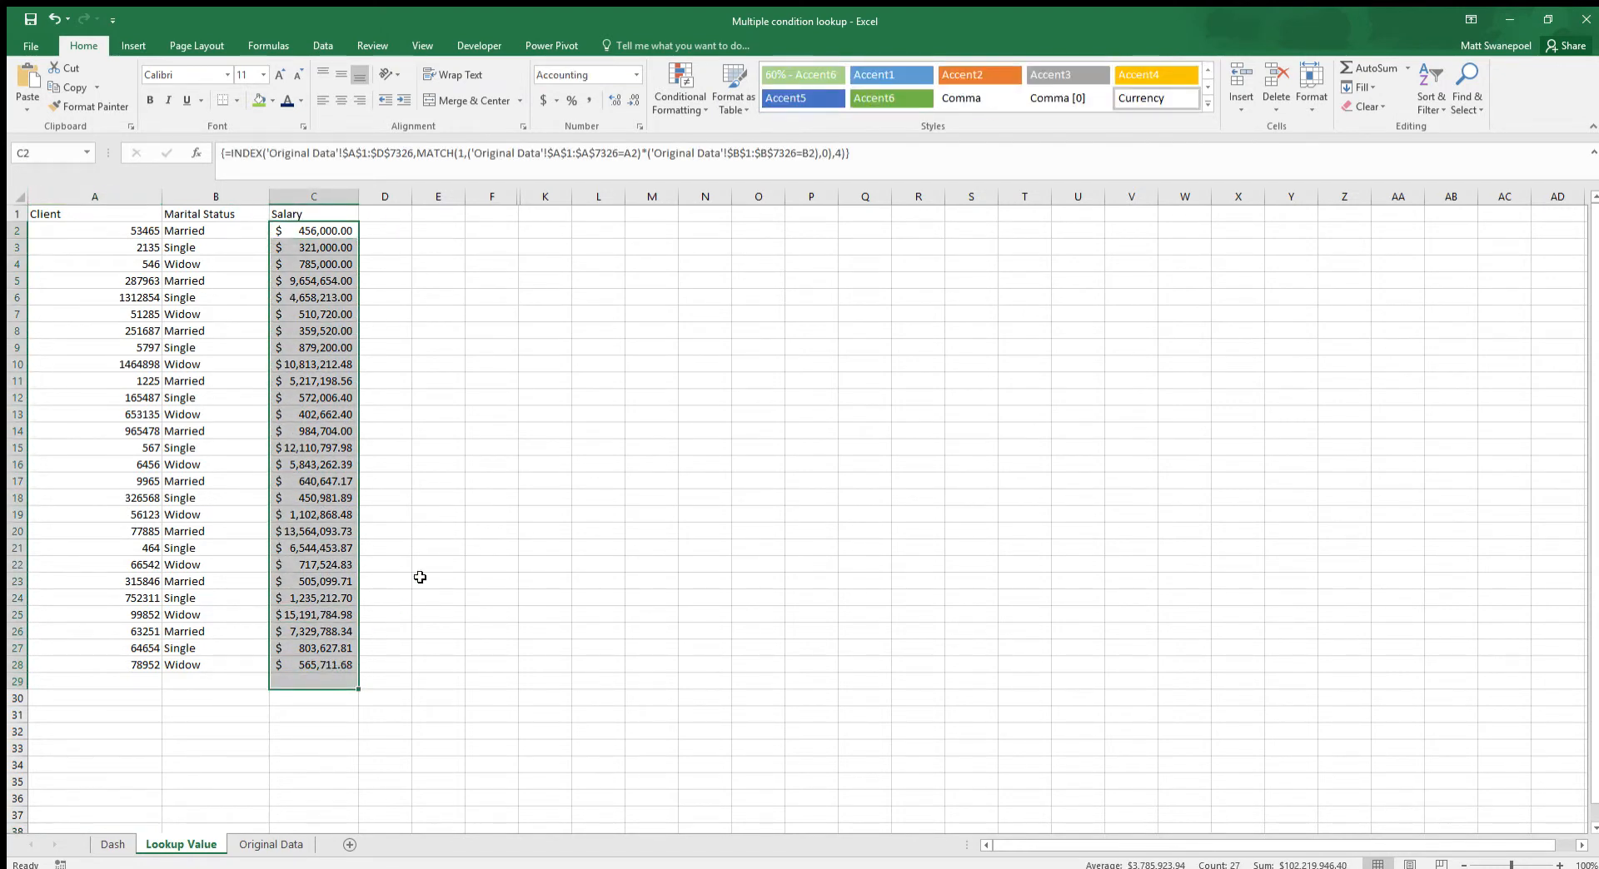
pyautogui.moveTo(438, 514); pyautogui.dragTo(438, 498)
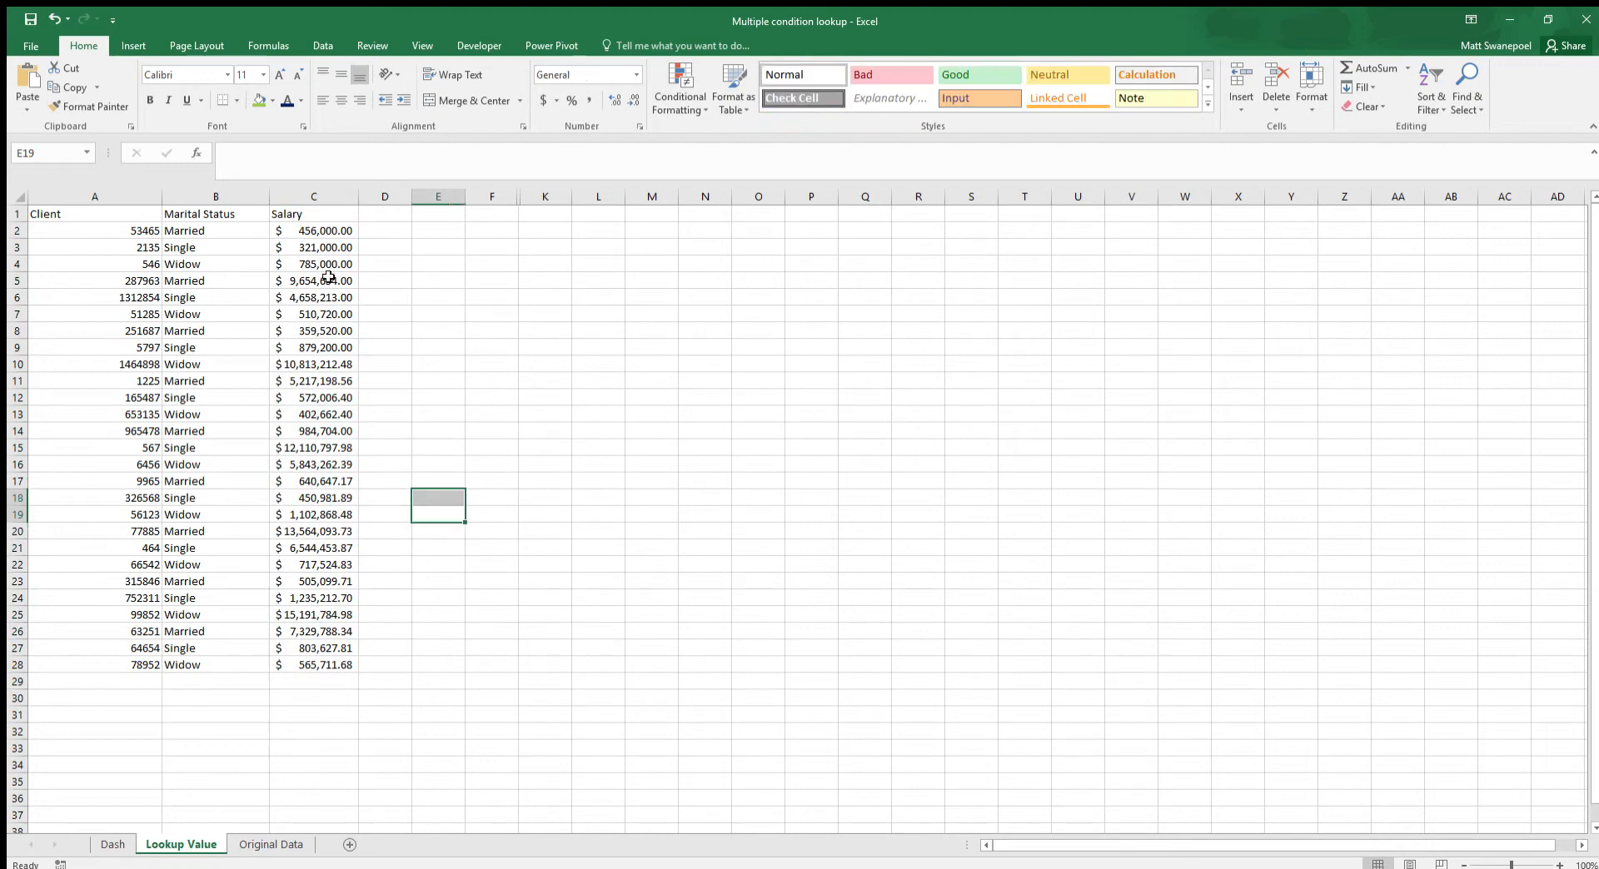
pyautogui.click(85, 230)
pyautogui.click(180, 227)
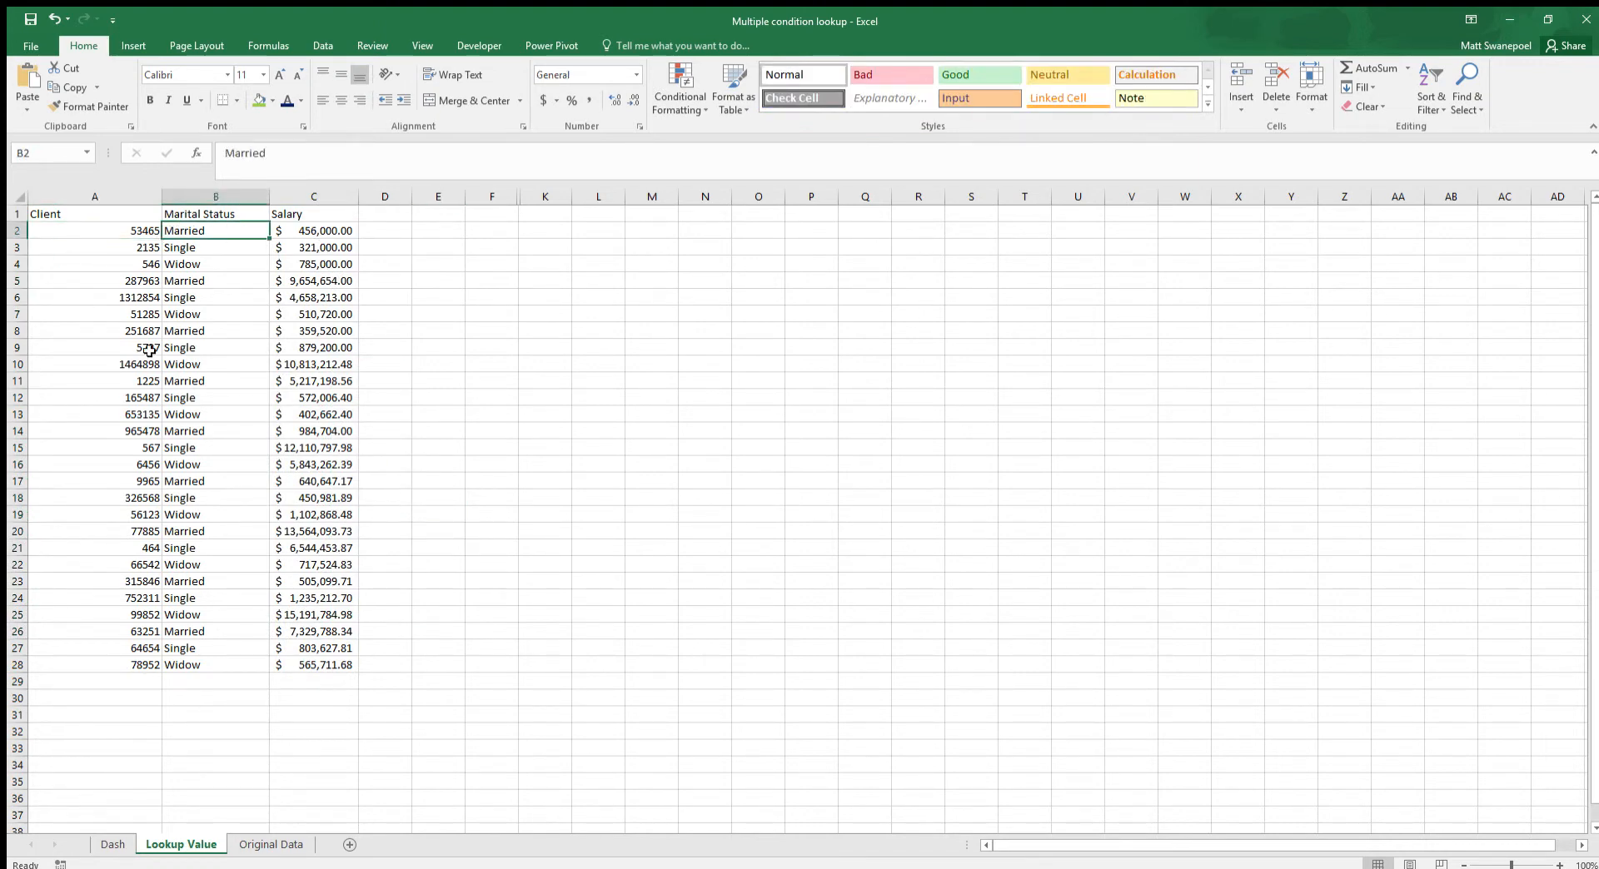
pyautogui.click(131, 234)
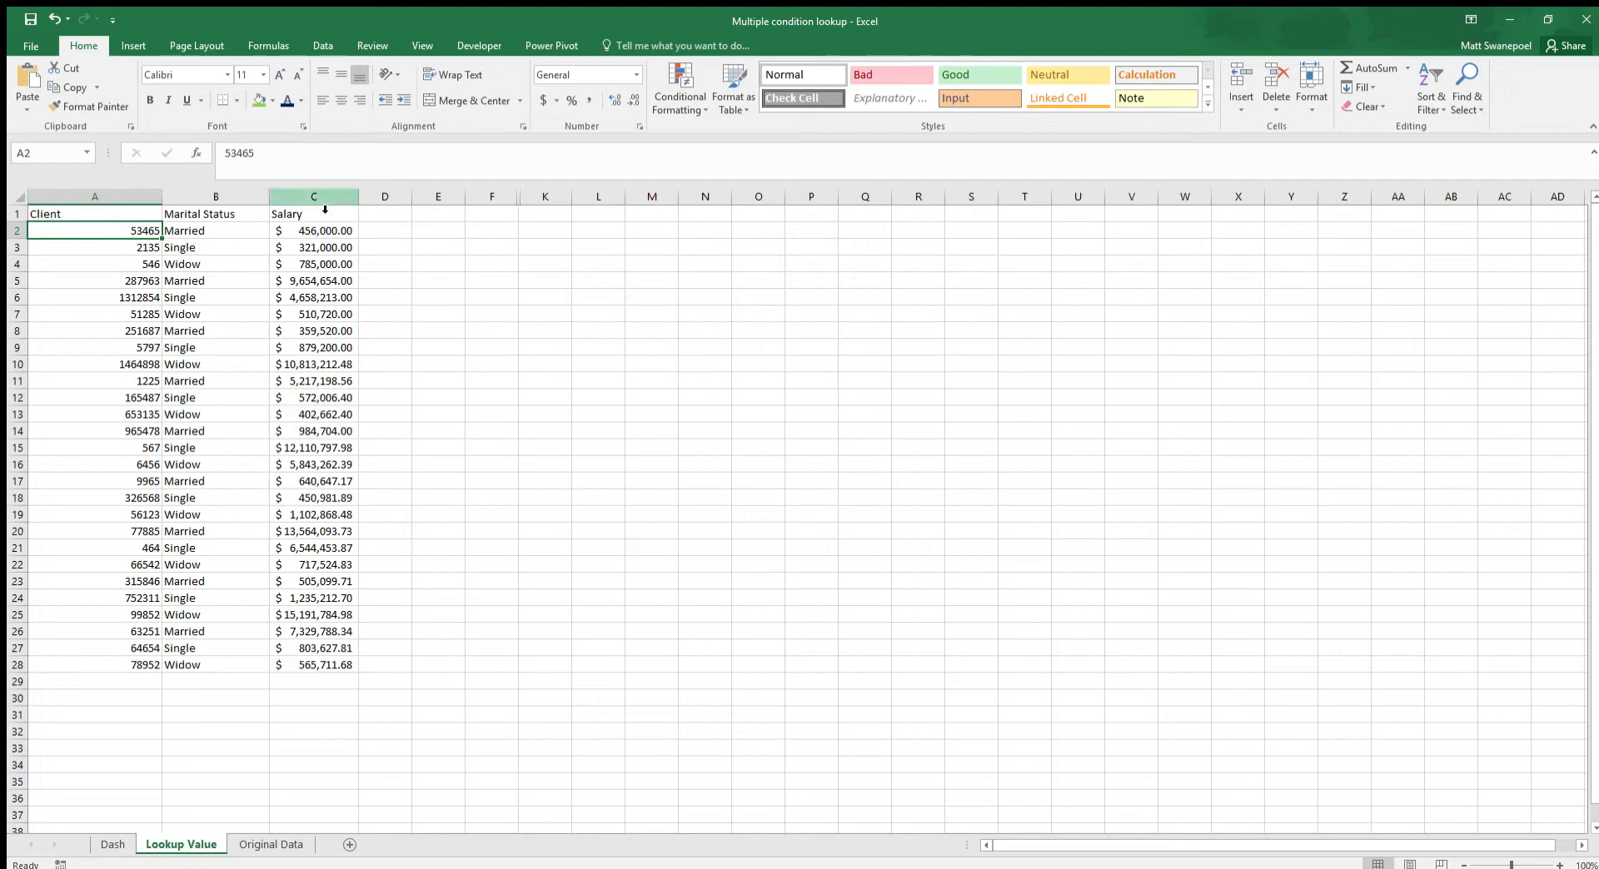
pyautogui.click(273, 844)
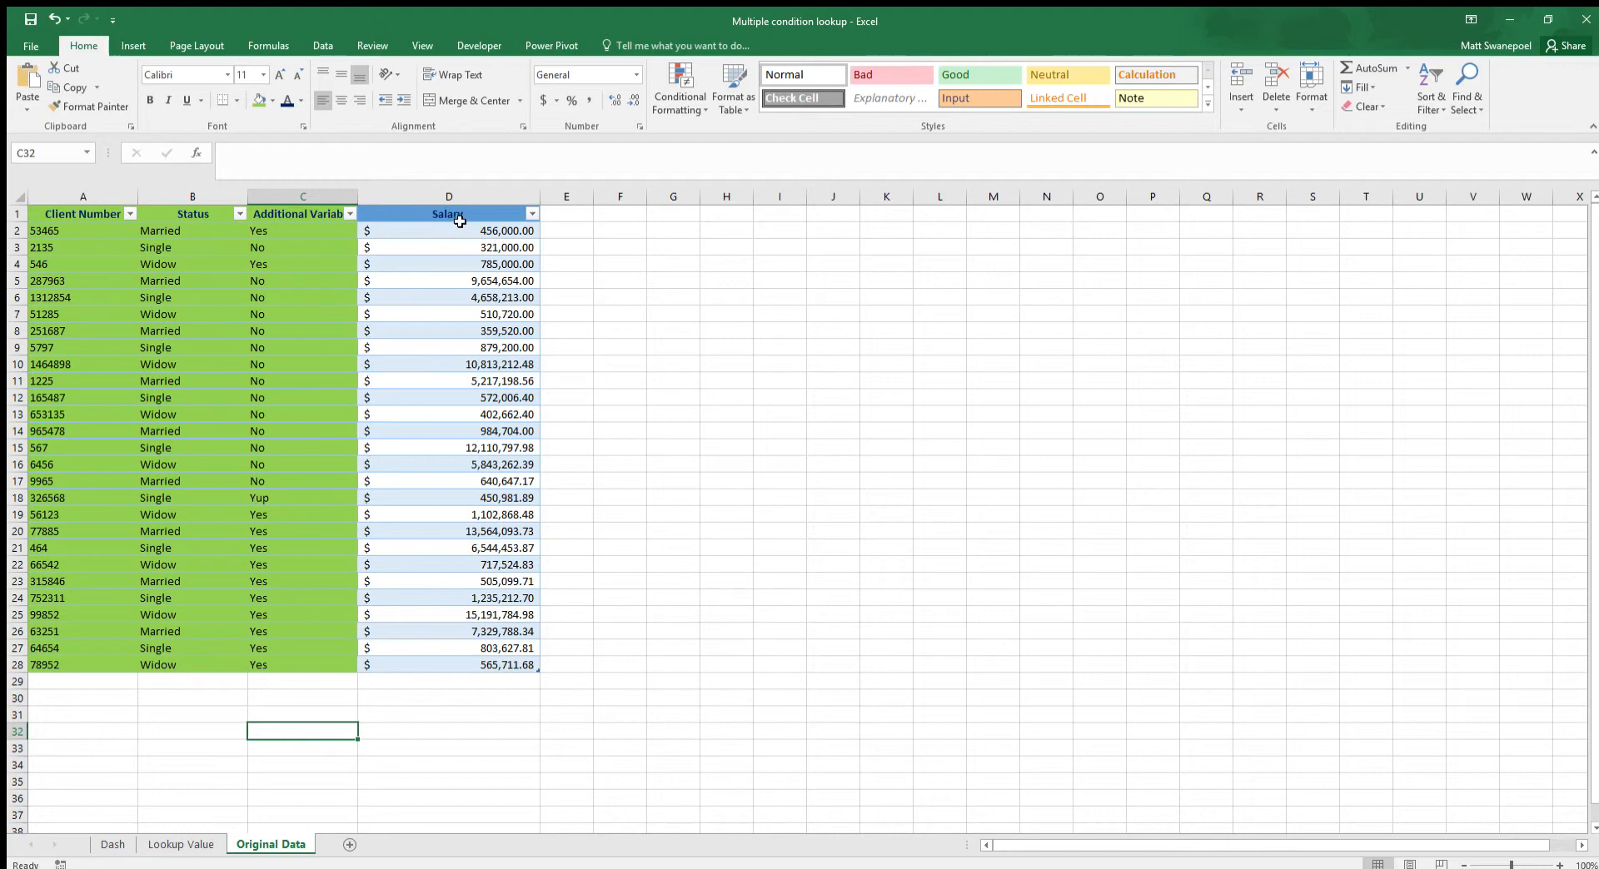
pyautogui.click(58, 282)
pyautogui.click(151, 282)
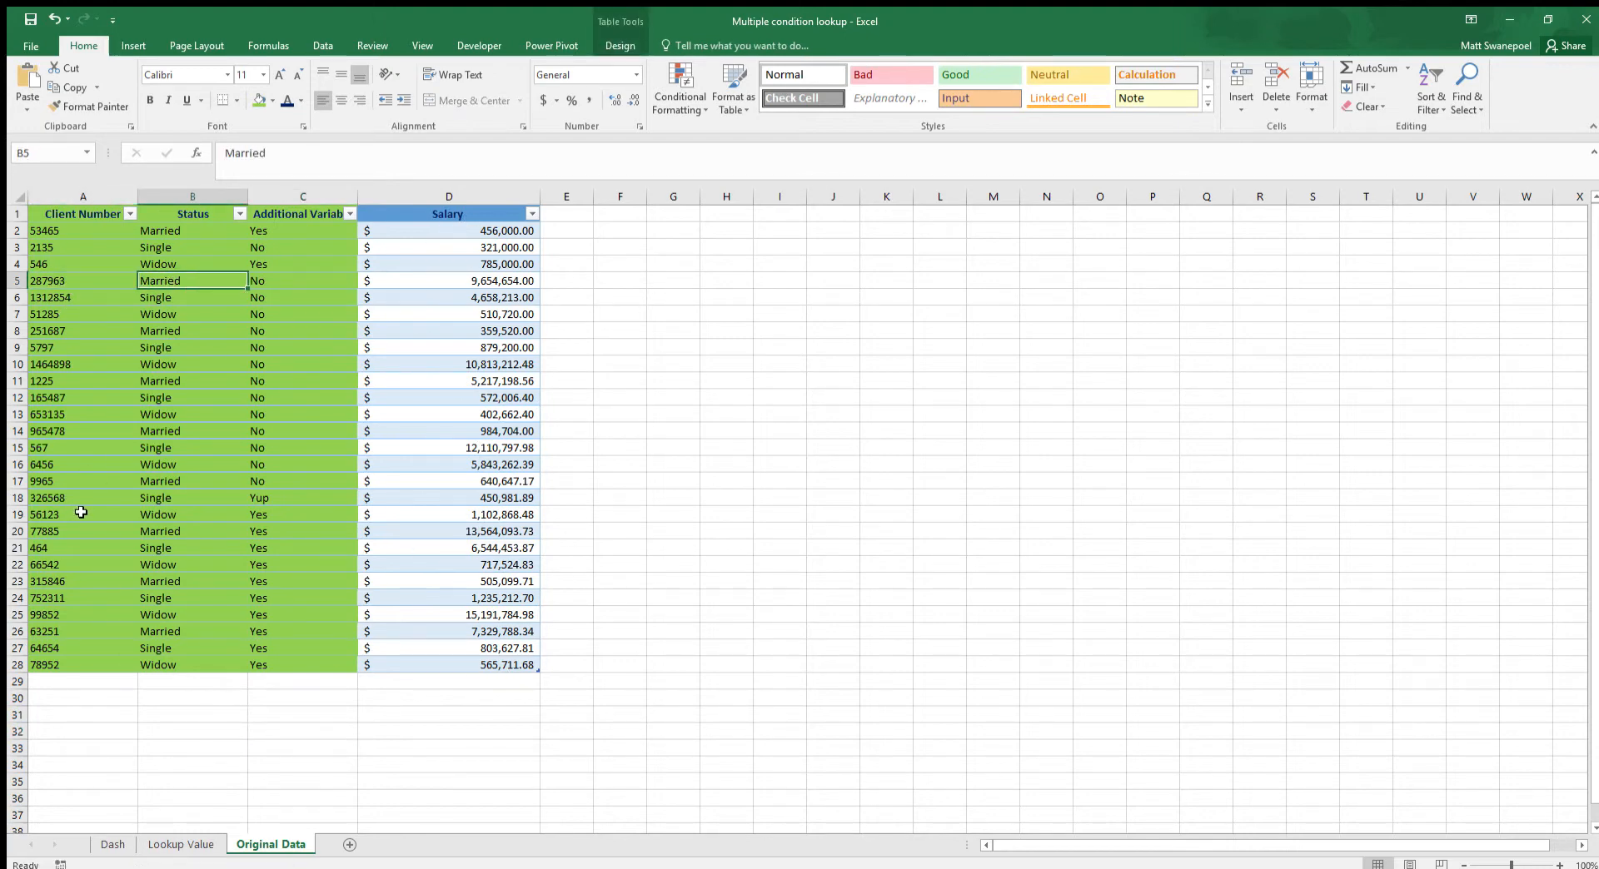
pyautogui.click(165, 846)
pyautogui.click(116, 844)
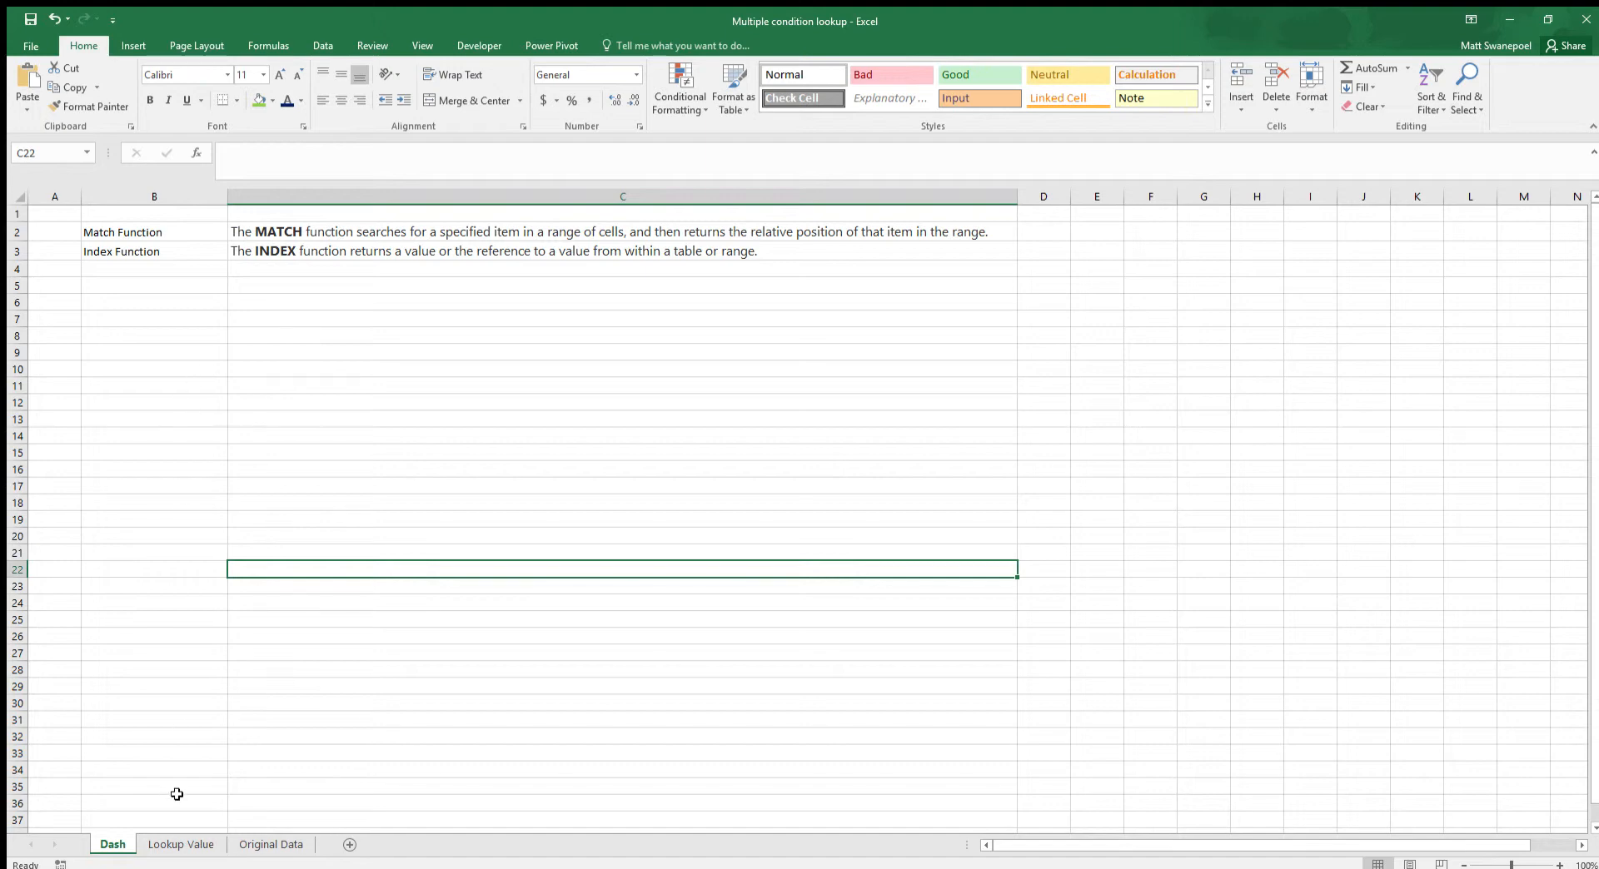
# Commit the INDEX/MATCH formula in cell C2 of the Lookup Value sheet as an ordinary formula instead of an array formula
pyautogui.click(165, 843)
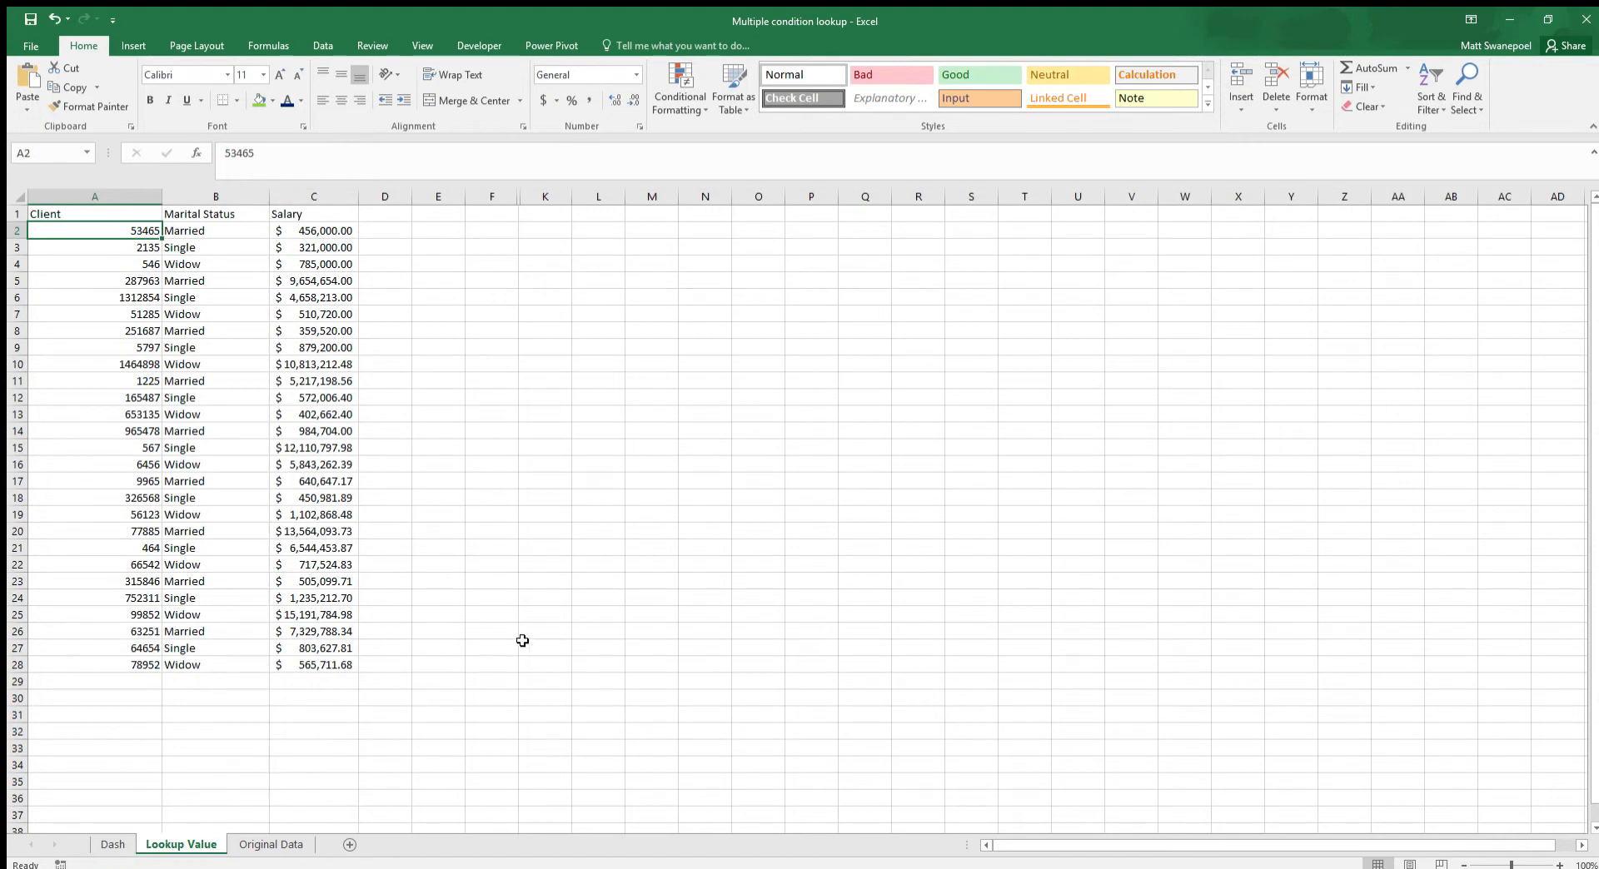
pyautogui.click(305, 230)
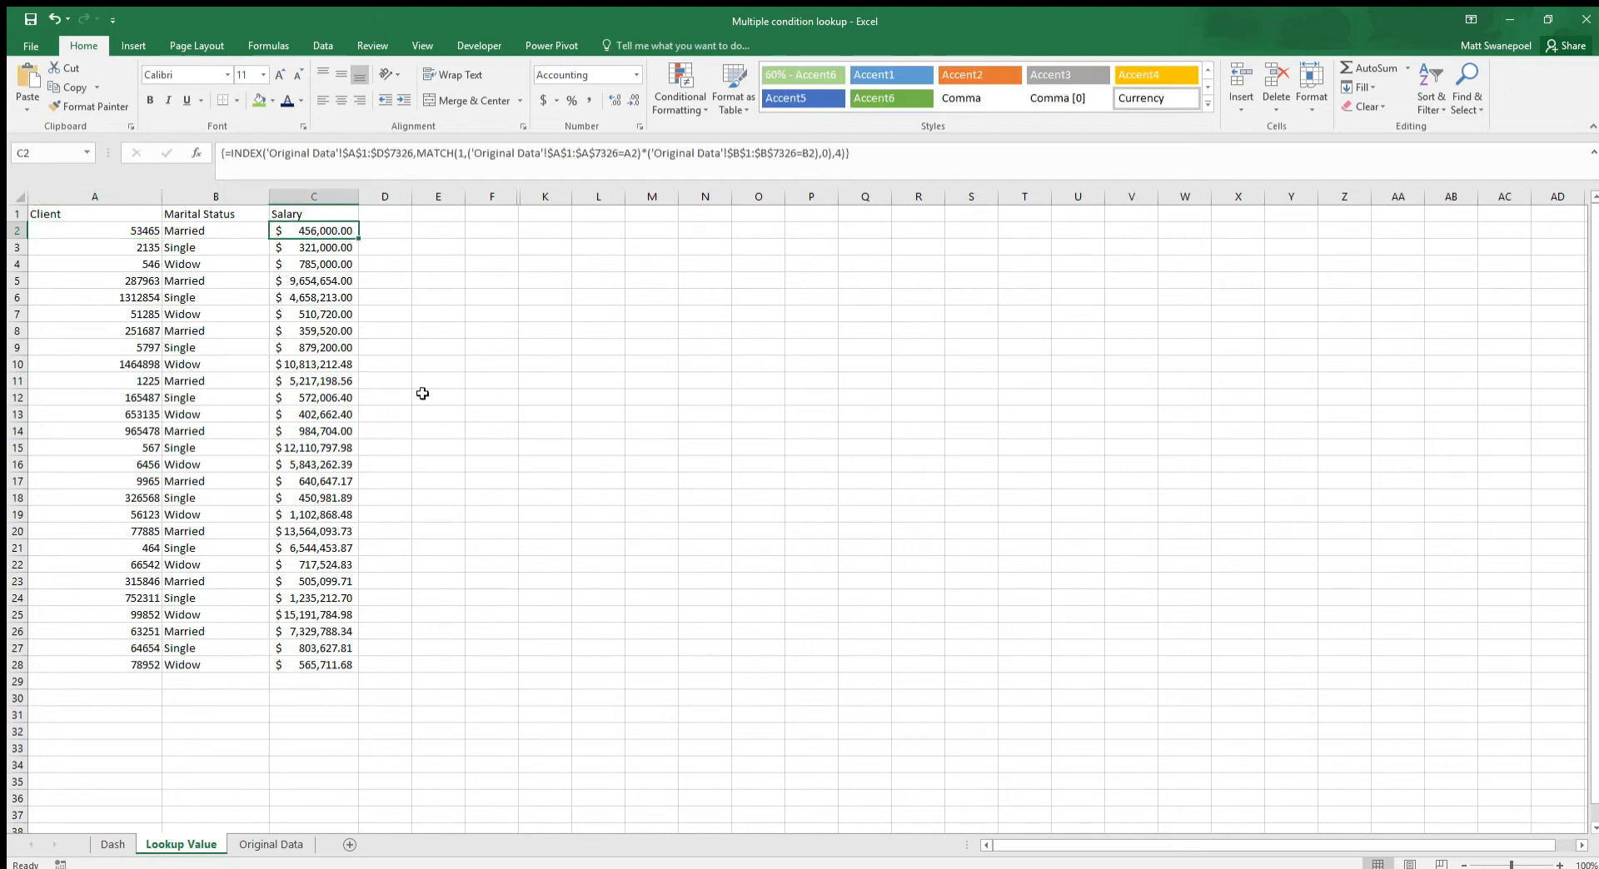
pyautogui.click(497, 171)
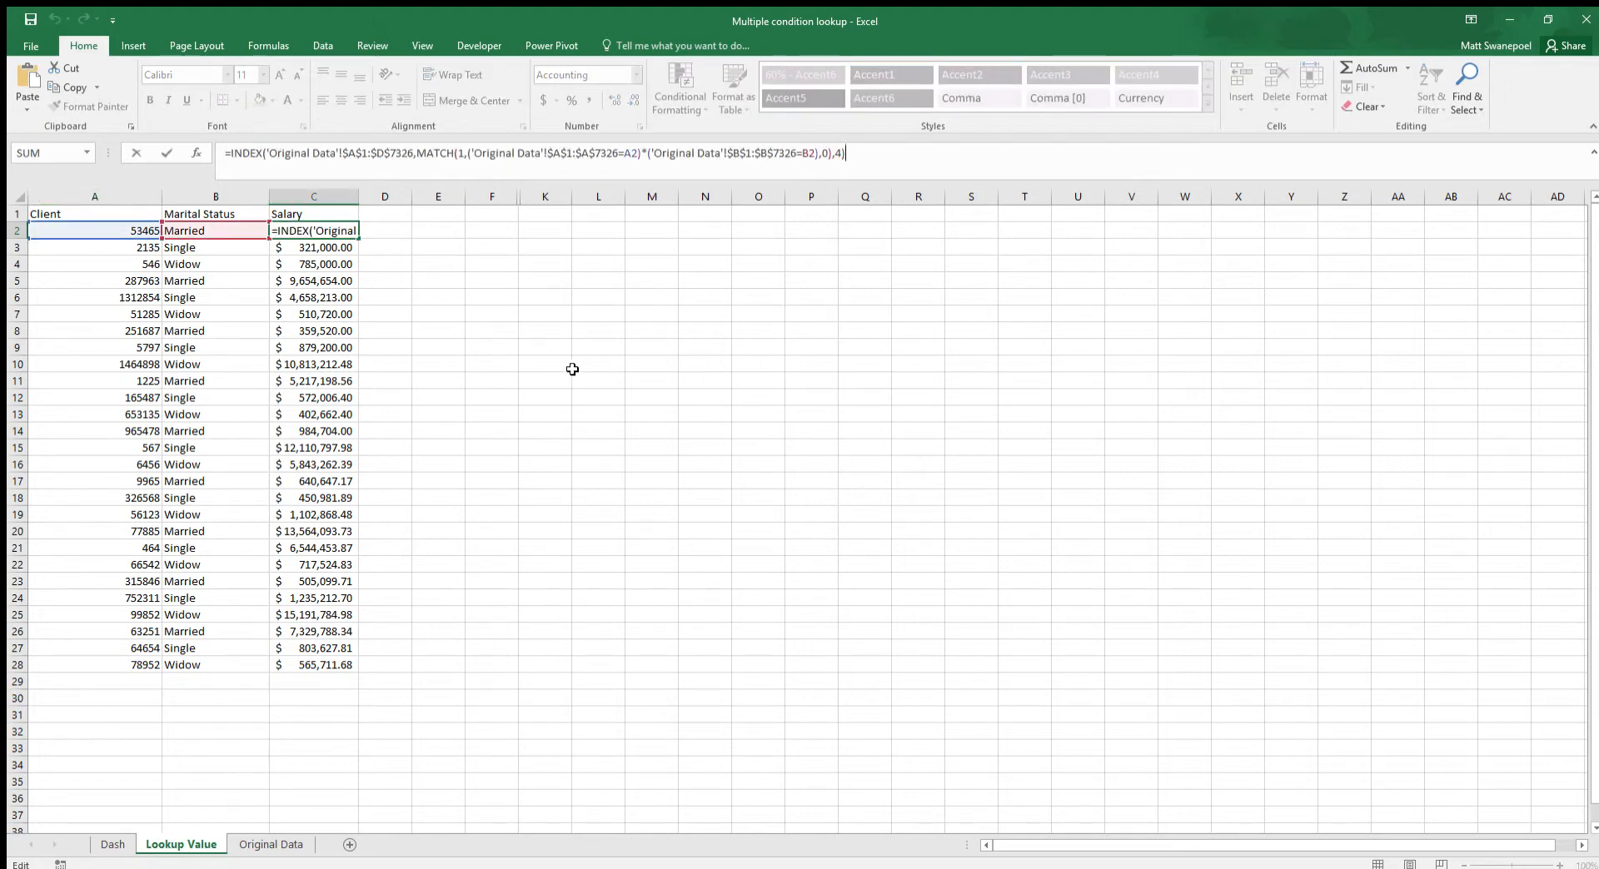
pyautogui.click(417, 302)
pyautogui.click(324, 227)
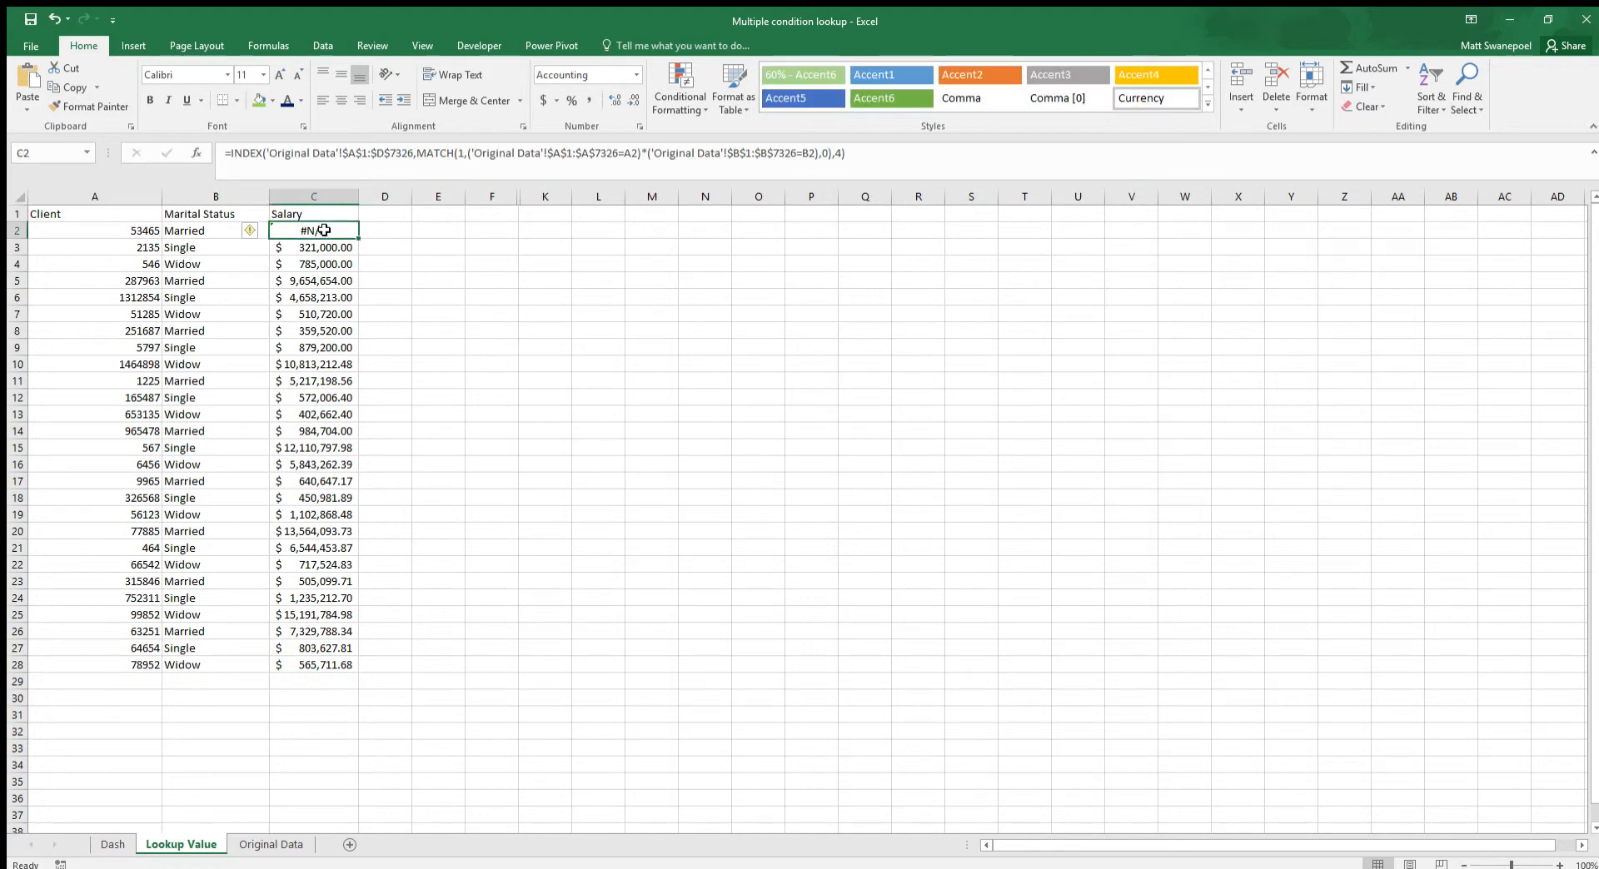
# Re-enter the INDEX/MATCH formula in C2 as an array formula, keeping the 'Original Data'!$A$1:$D$7326 range
pyautogui.moveTo(267, 154); pyautogui.dragTo(309, 156)
pyautogui.click(337, 156)
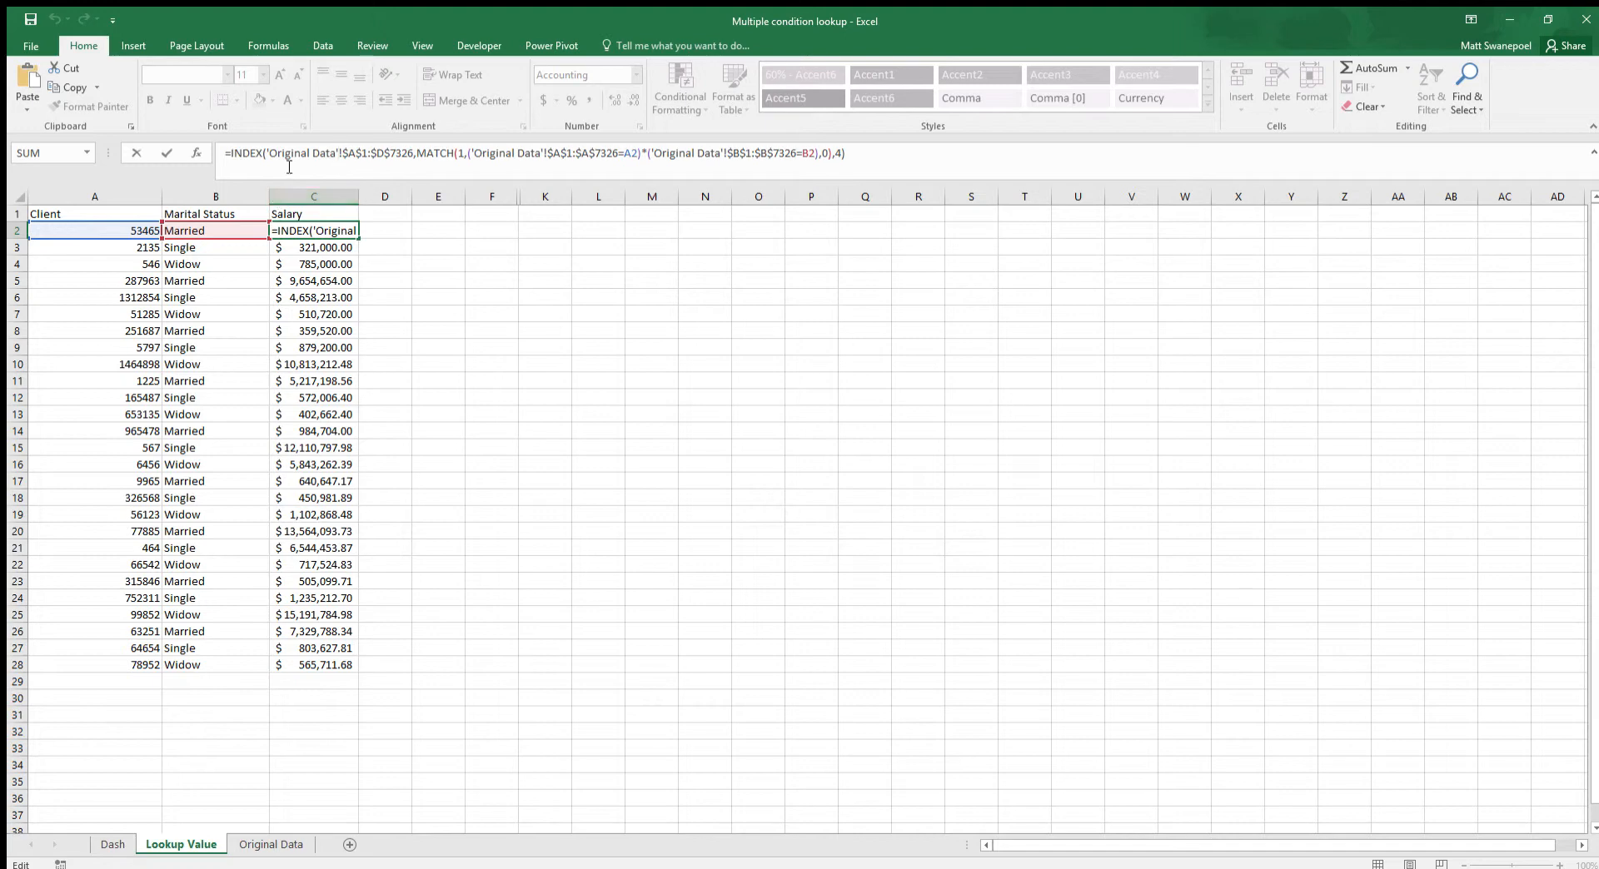
pyautogui.click(292, 155)
pyautogui.keyDown('shift'); pyautogui.click(365, 153); pyautogui.keyUp('shift')
pyautogui.click(382, 157)
pyautogui.hotkey('ctrl', 'shift', 'Return')
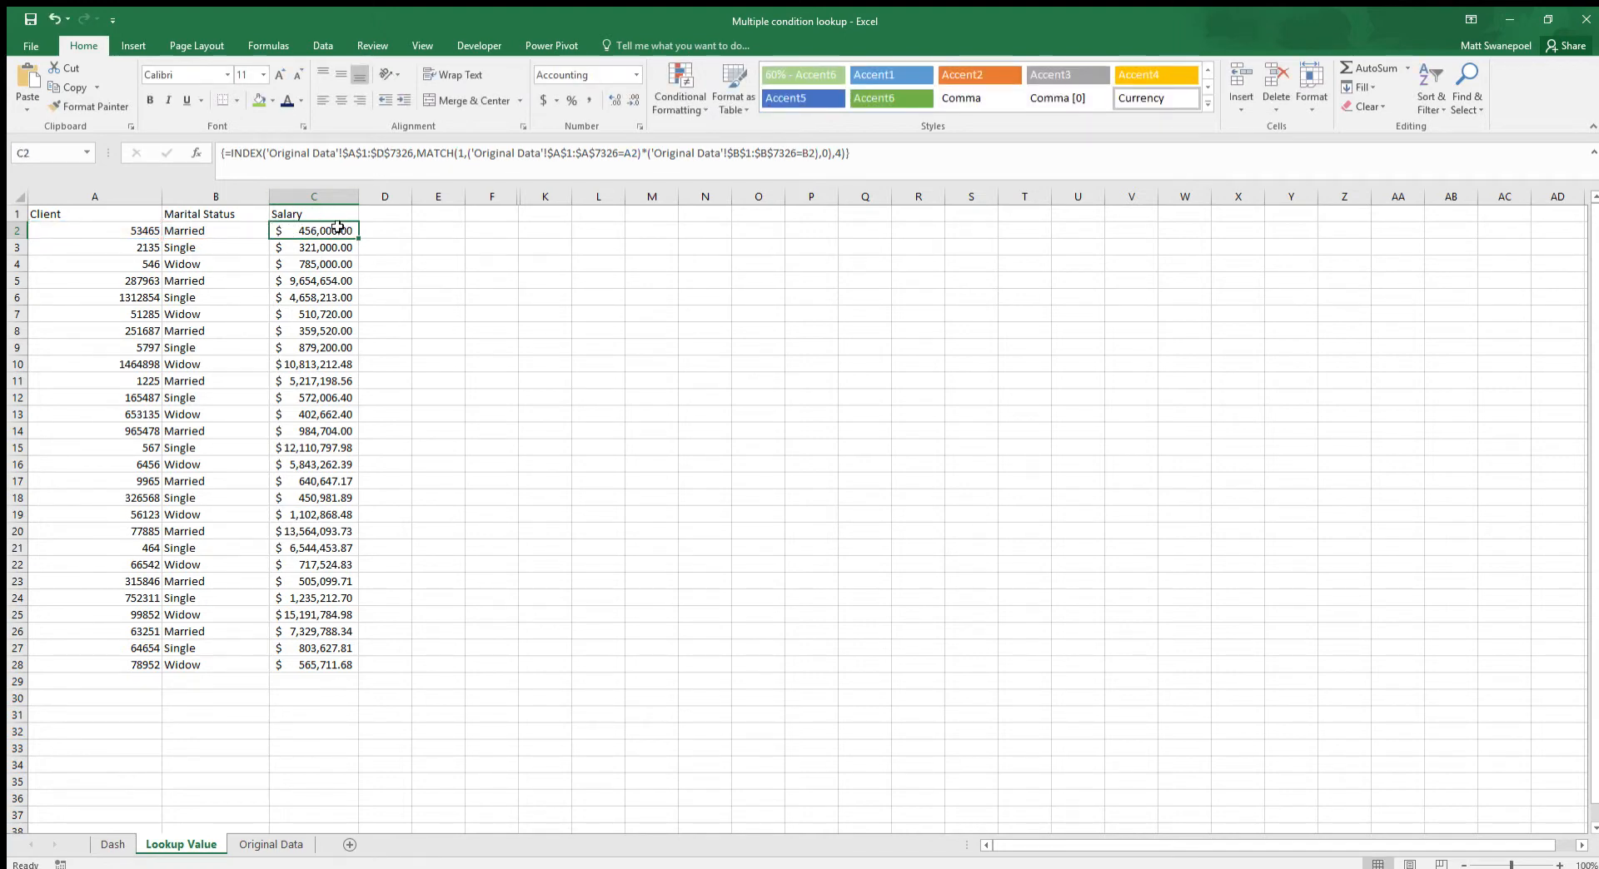
# Reopen C2's lookup formula at the $D$7326 reference and commit it as a non-array formula
pyautogui.click(421, 229)
pyautogui.click(333, 233)
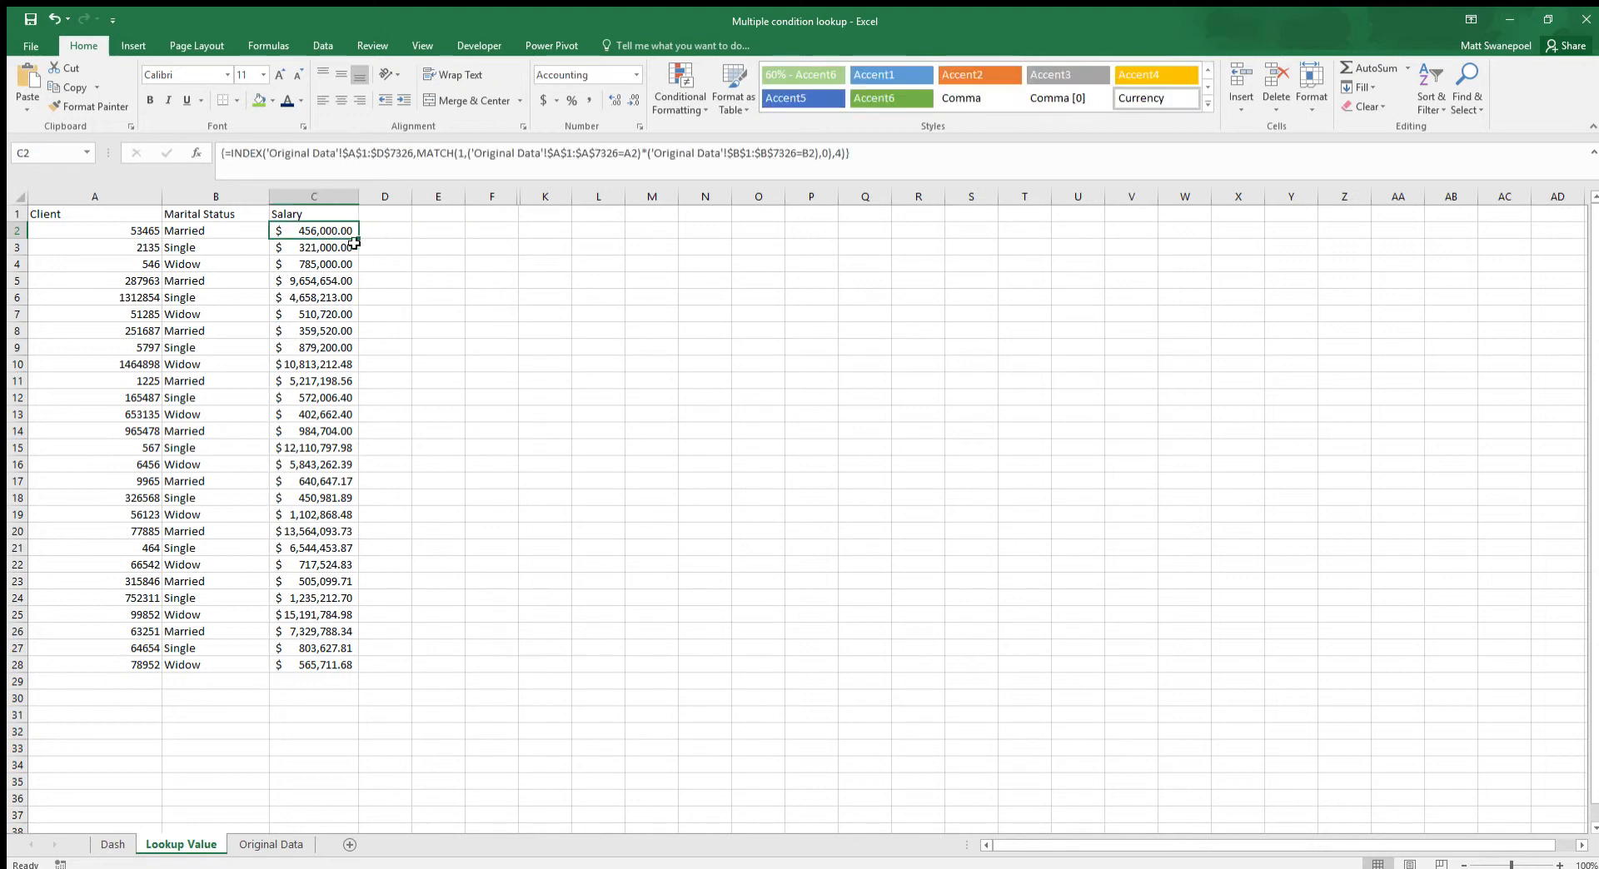
pyautogui.click(379, 156)
pyautogui.write('D')
pyautogui.hotkey('ctrl', 'shift', 'Return')
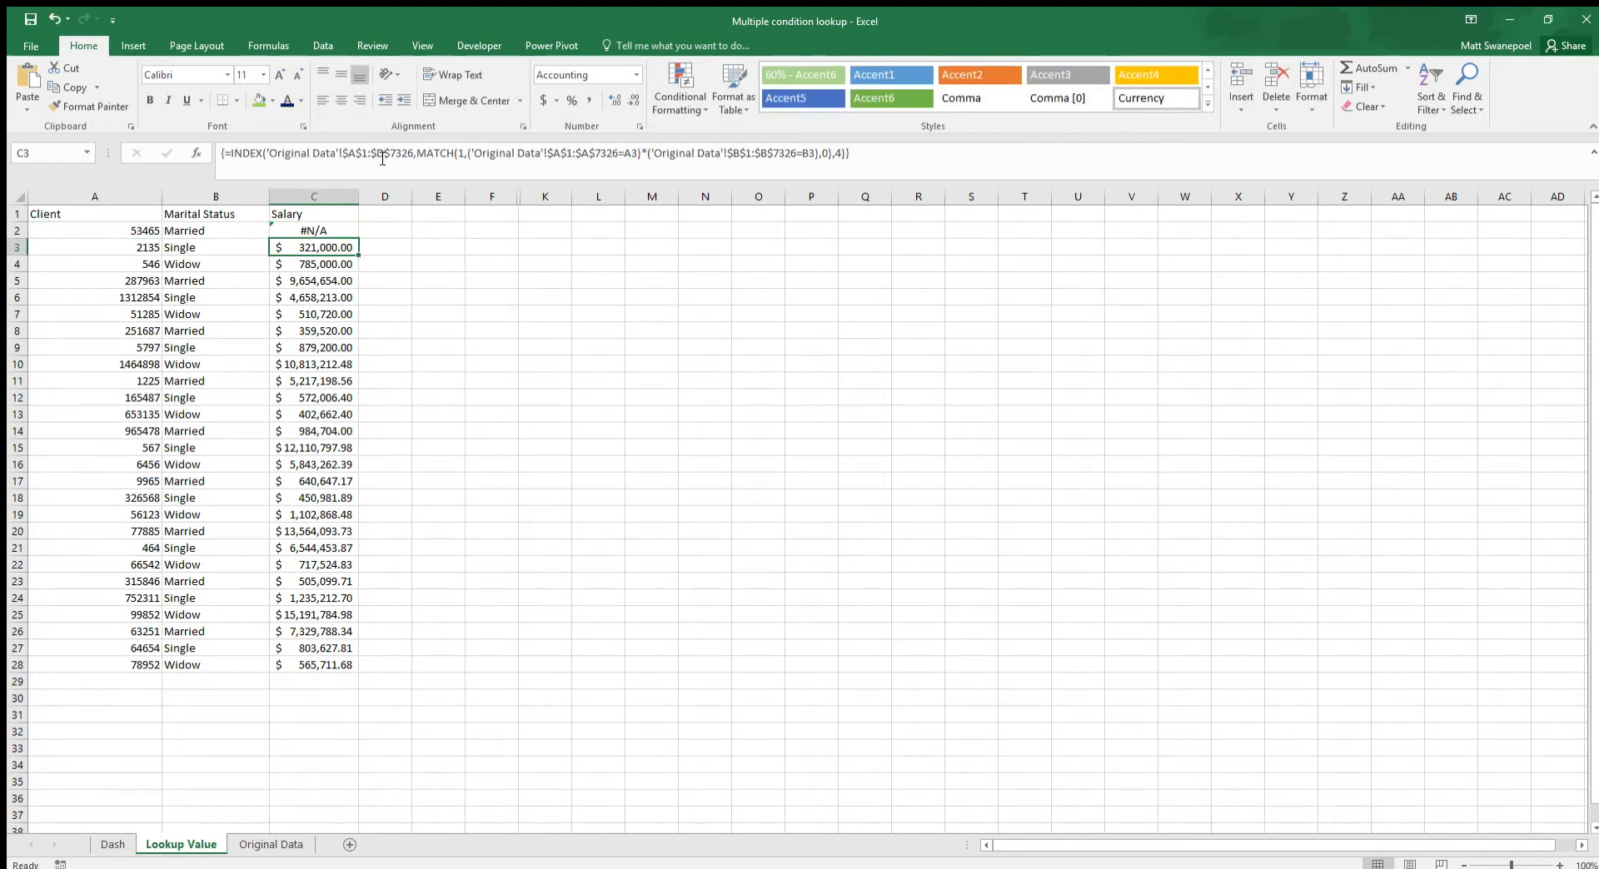
# Examine C2's INDEX range 'Original Data'!$A$1:$D$7326, the MATCH lookup value 1 and the first criterion on column A
pyautogui.click(330, 232)
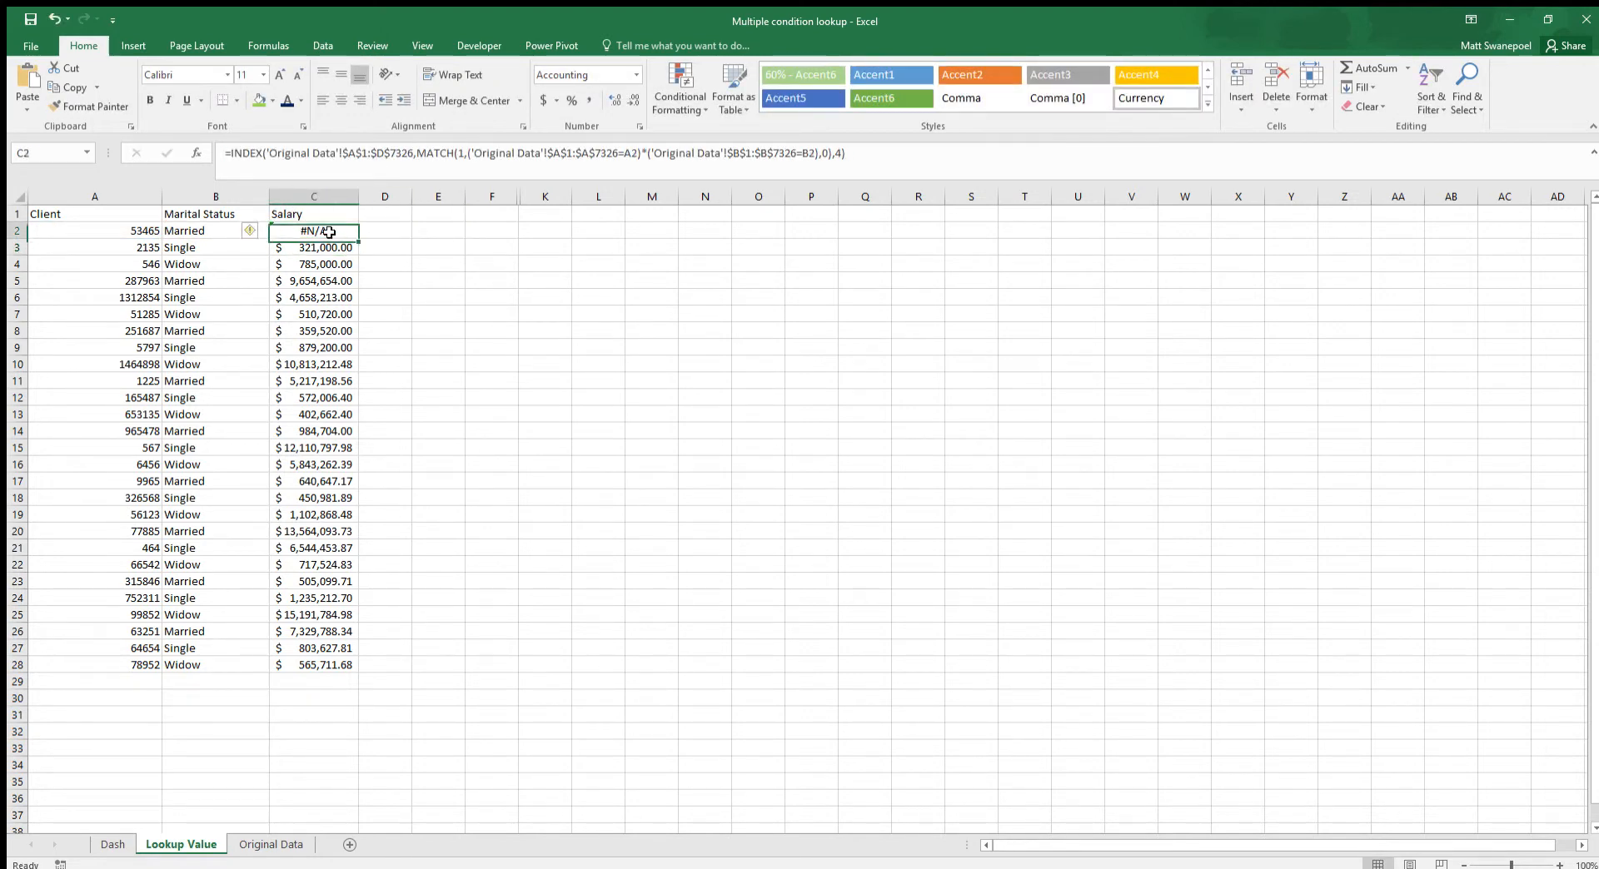
pyautogui.click(317, 157)
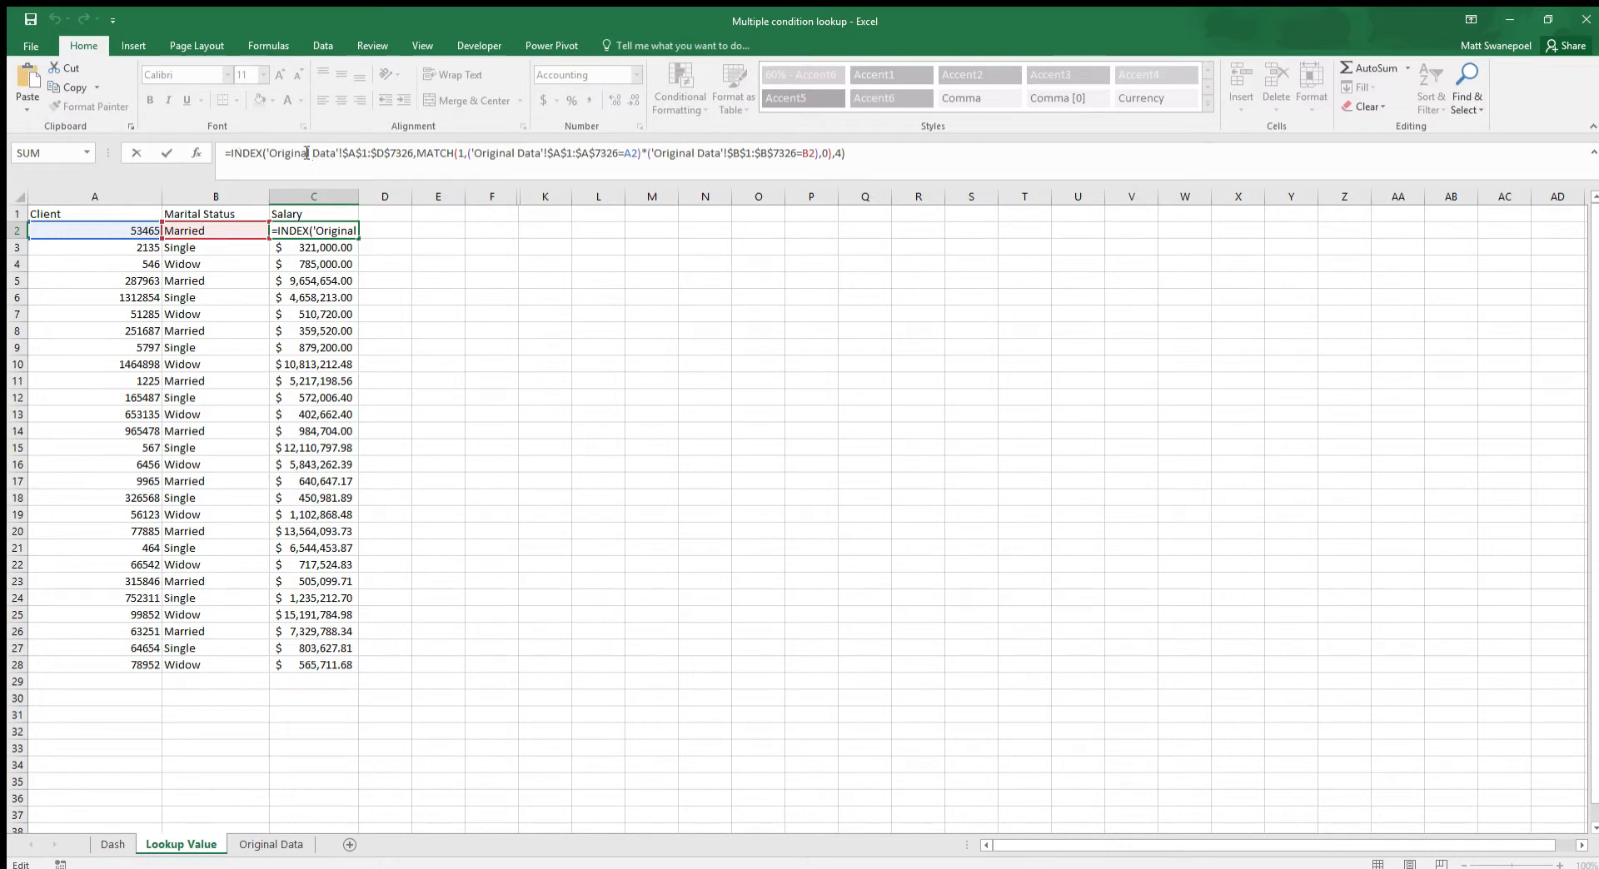
pyautogui.moveTo(846, 154); pyautogui.dragTo(225, 153)
pyautogui.click(330, 164)
pyautogui.click(301, 155)
pyautogui.moveTo(267, 155); pyautogui.dragTo(411, 159)
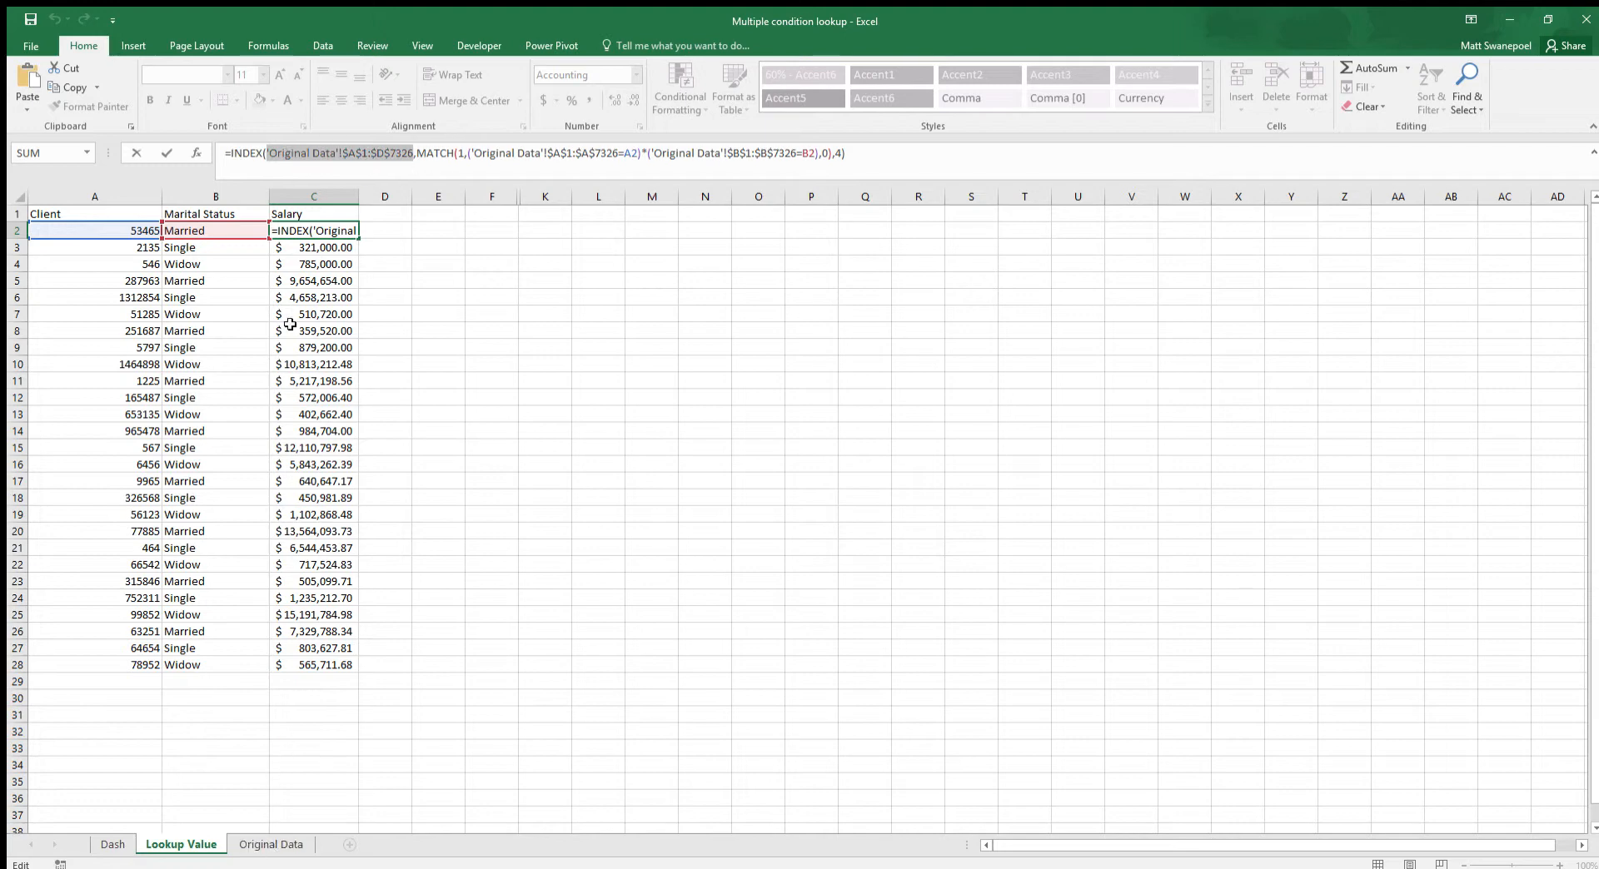
pyautogui.click(418, 155)
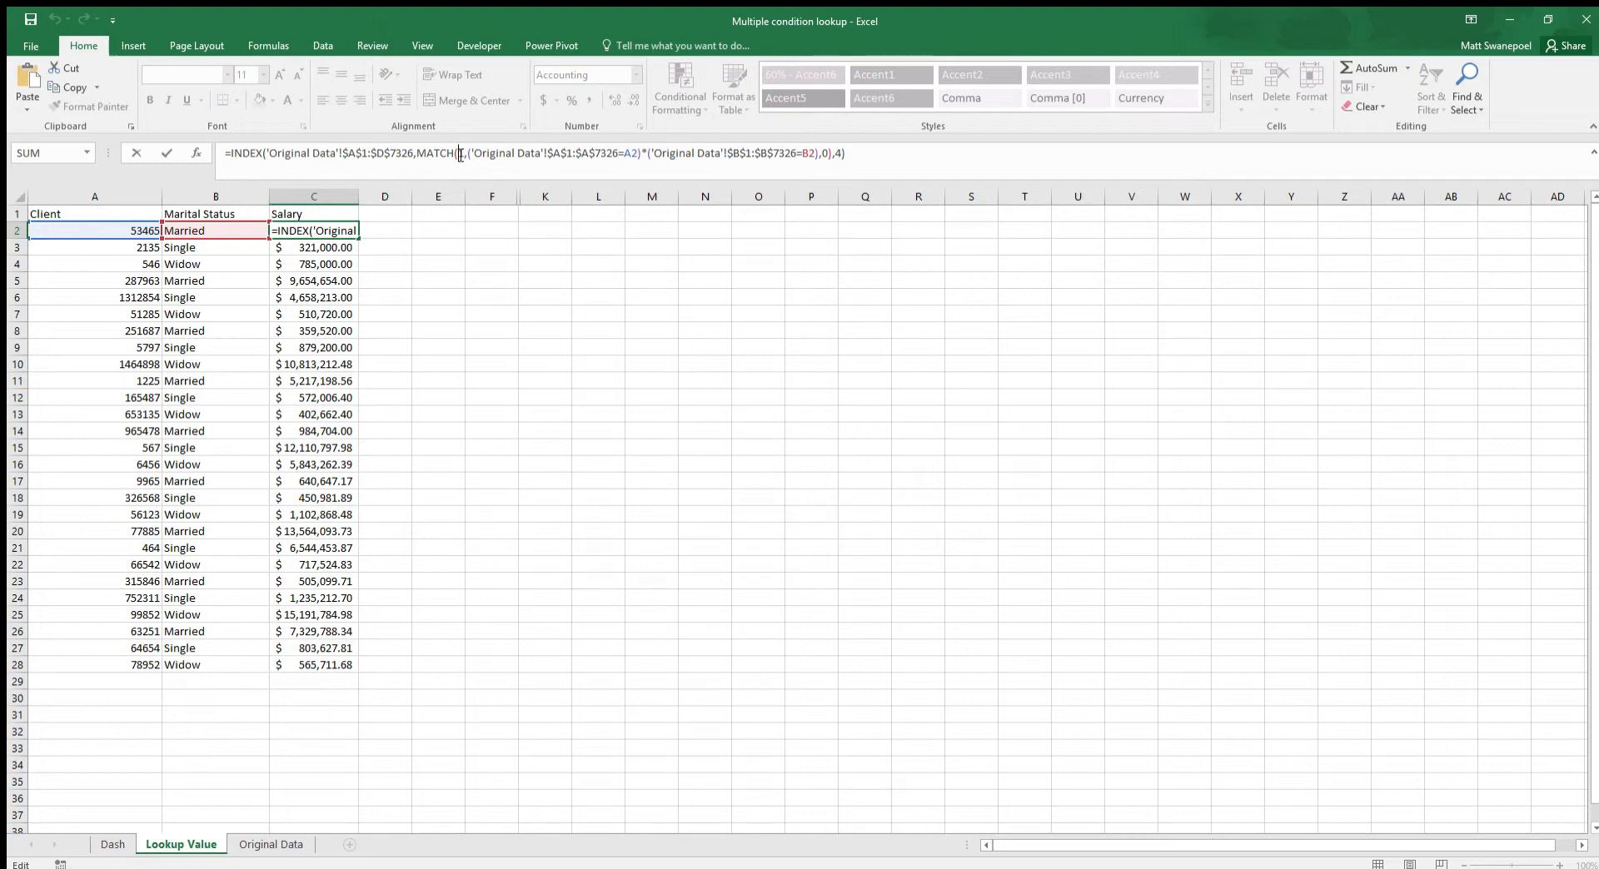
pyautogui.doubleClick(462, 154)
pyautogui.moveTo(474, 155); pyautogui.dragTo(632, 156)
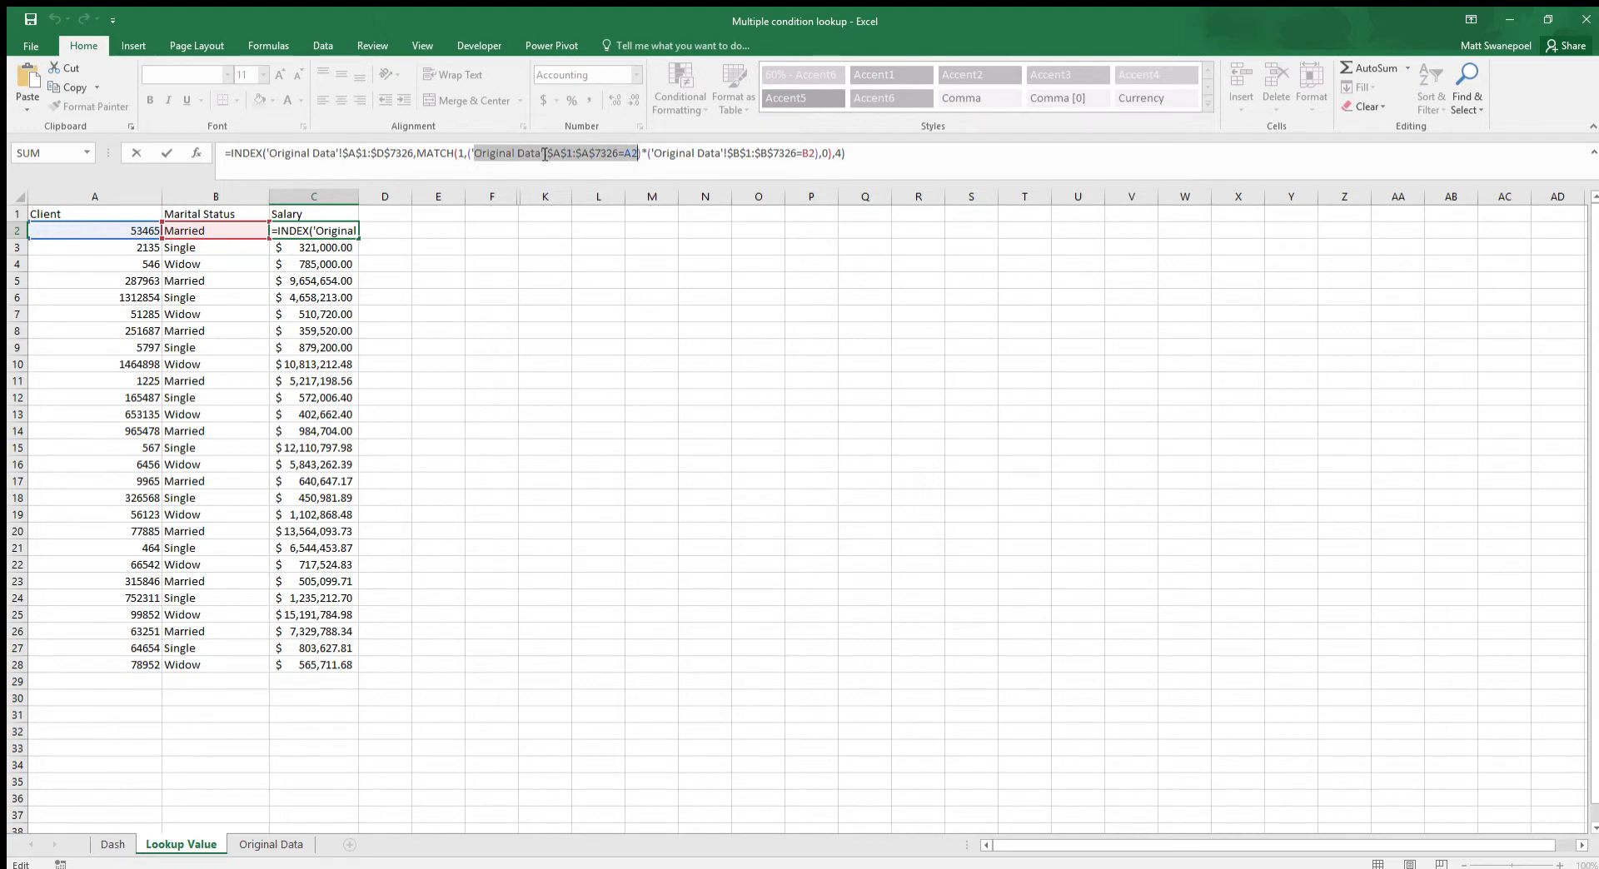
pyautogui.click(576, 153)
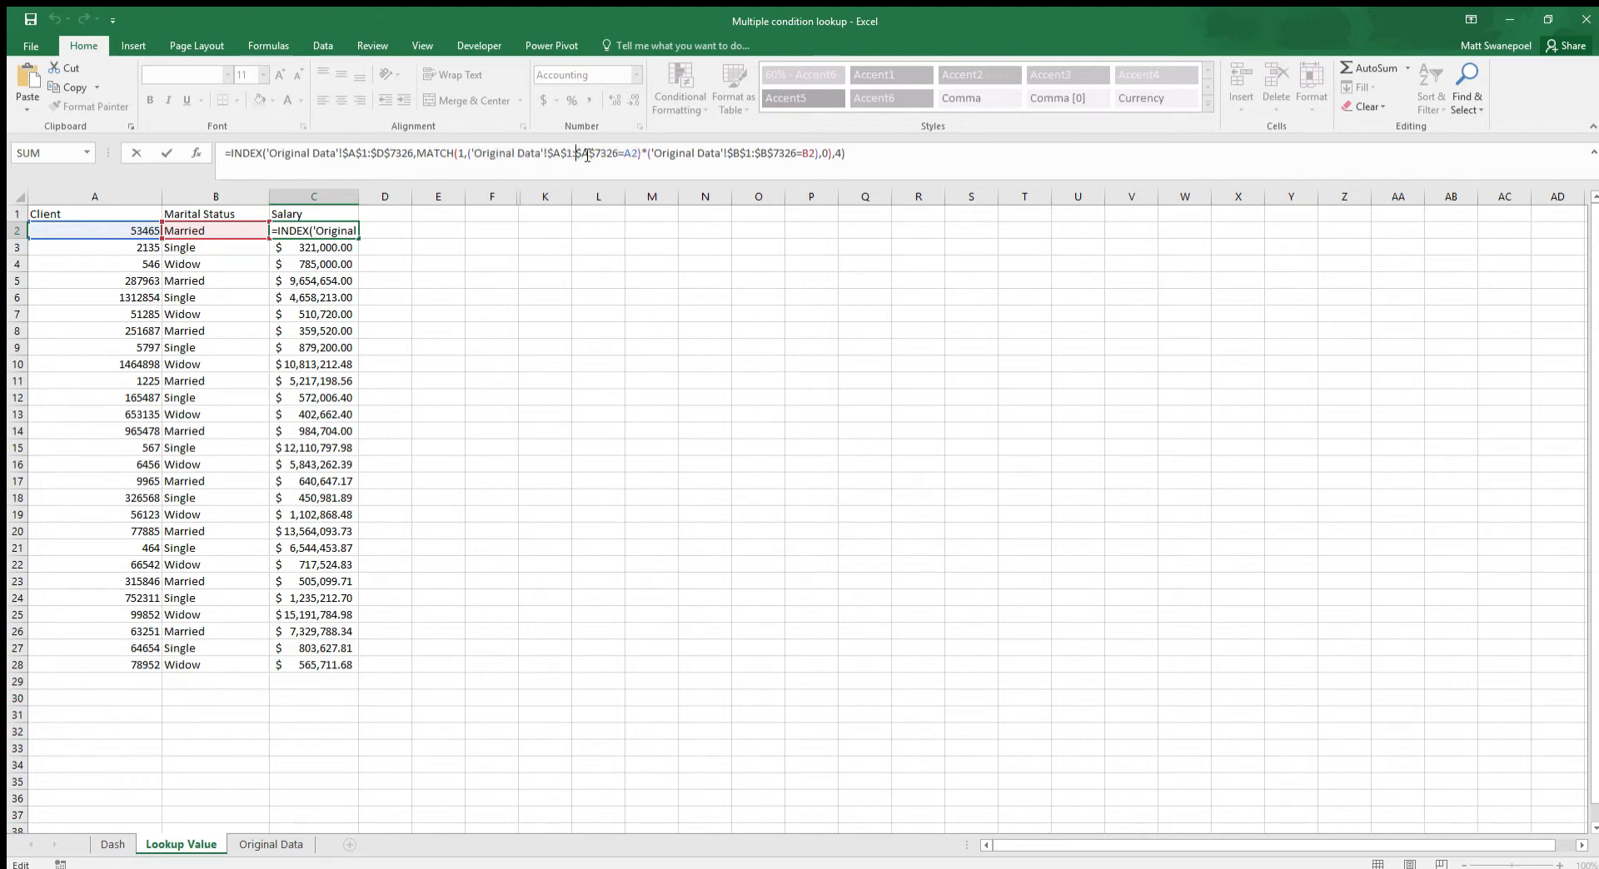
pyautogui.click(270, 844)
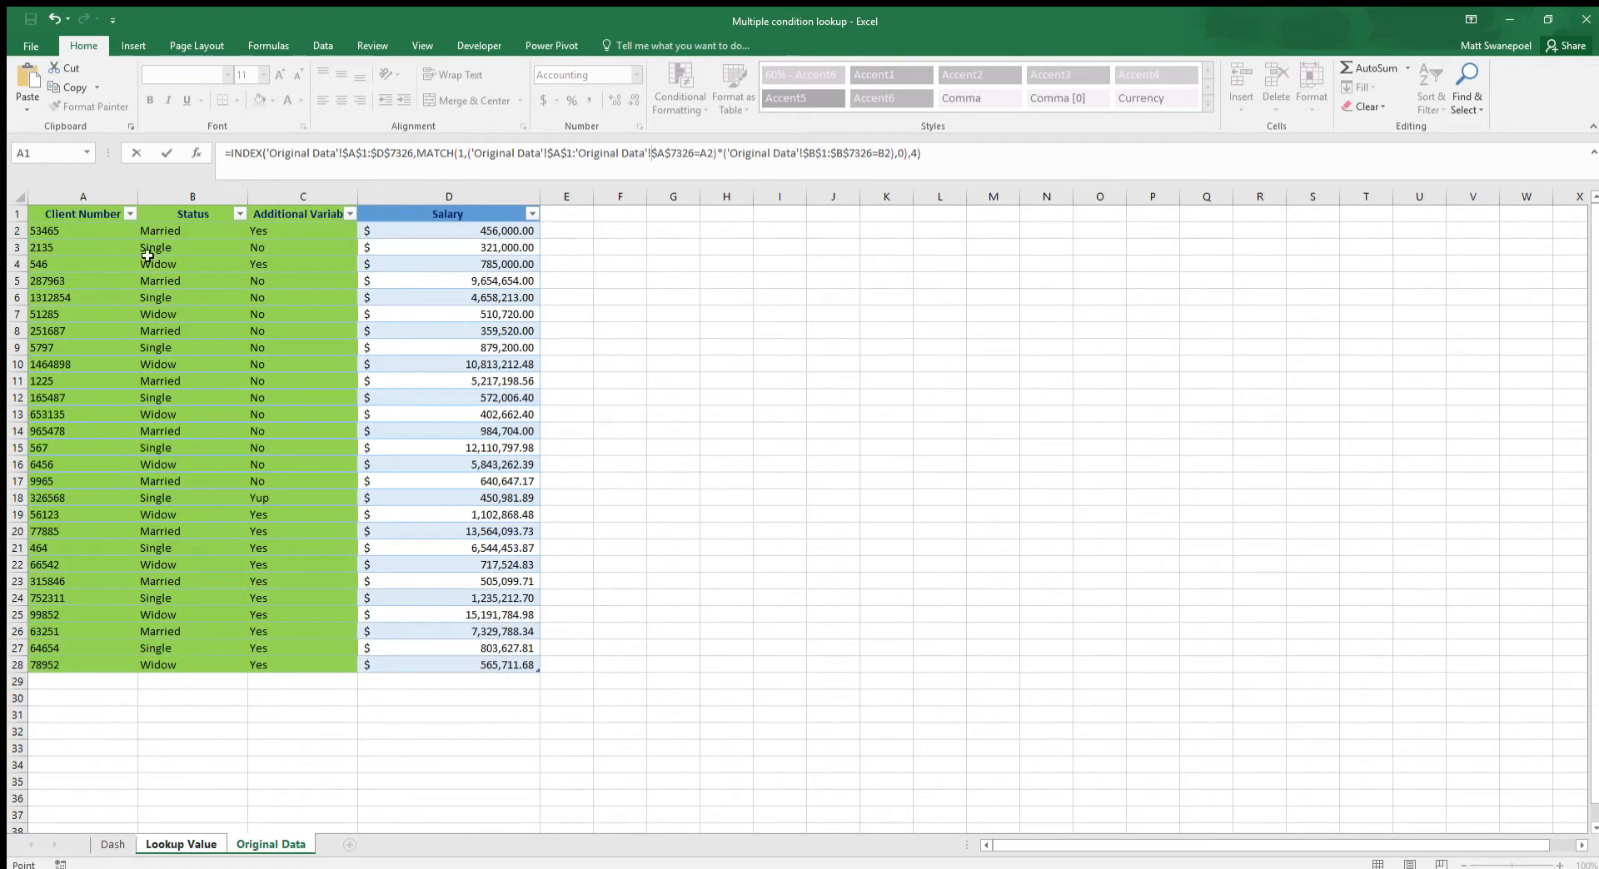
pyautogui.click(96, 200)
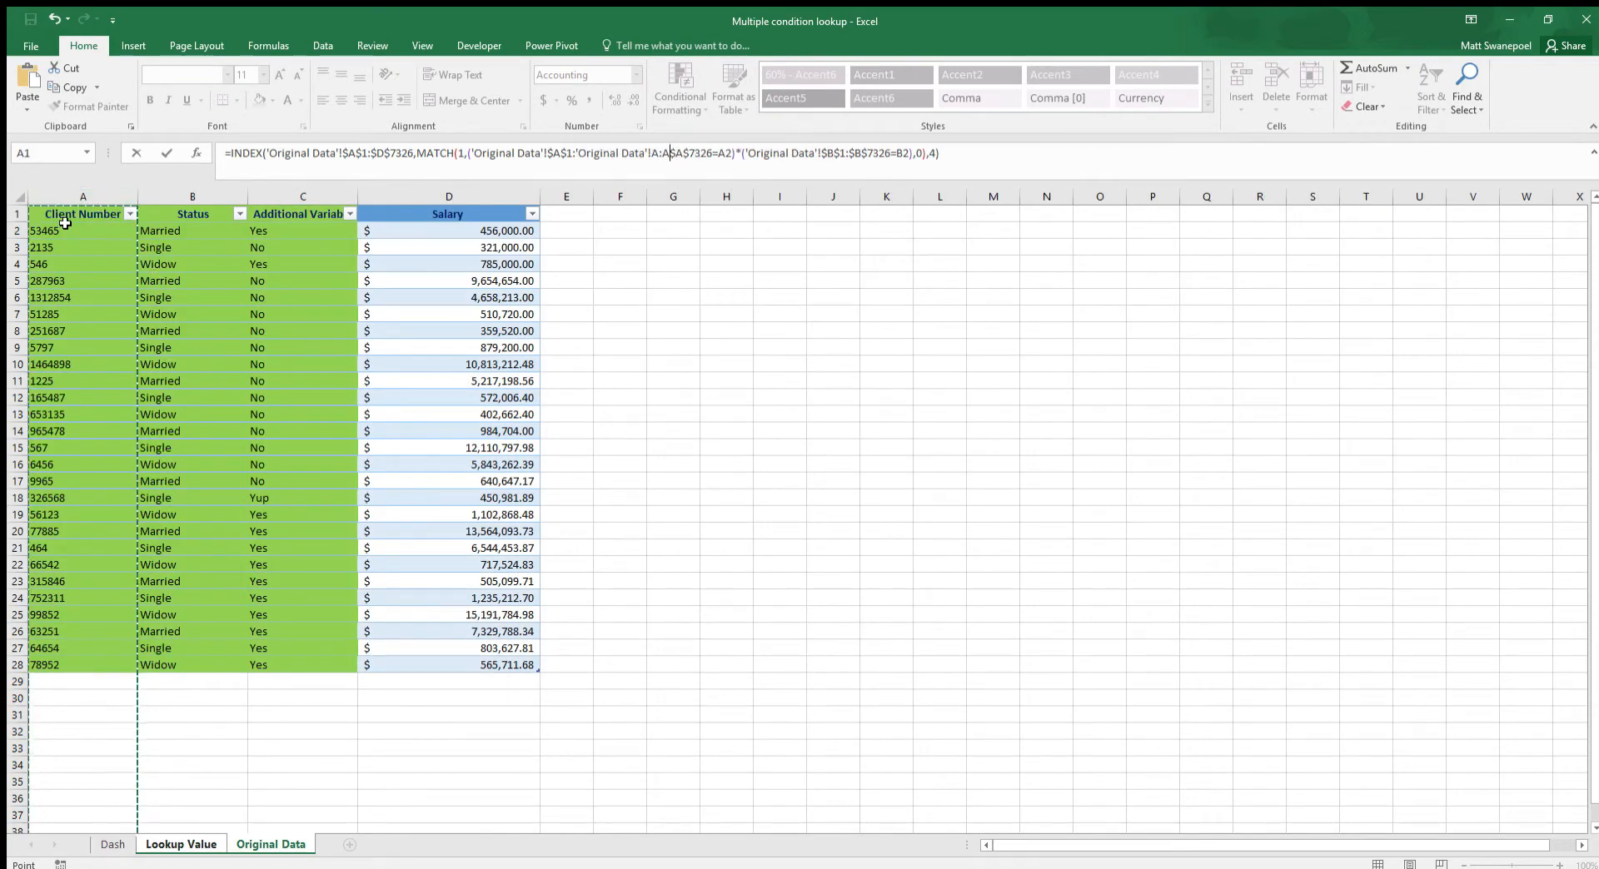
pyautogui.press('Escape')
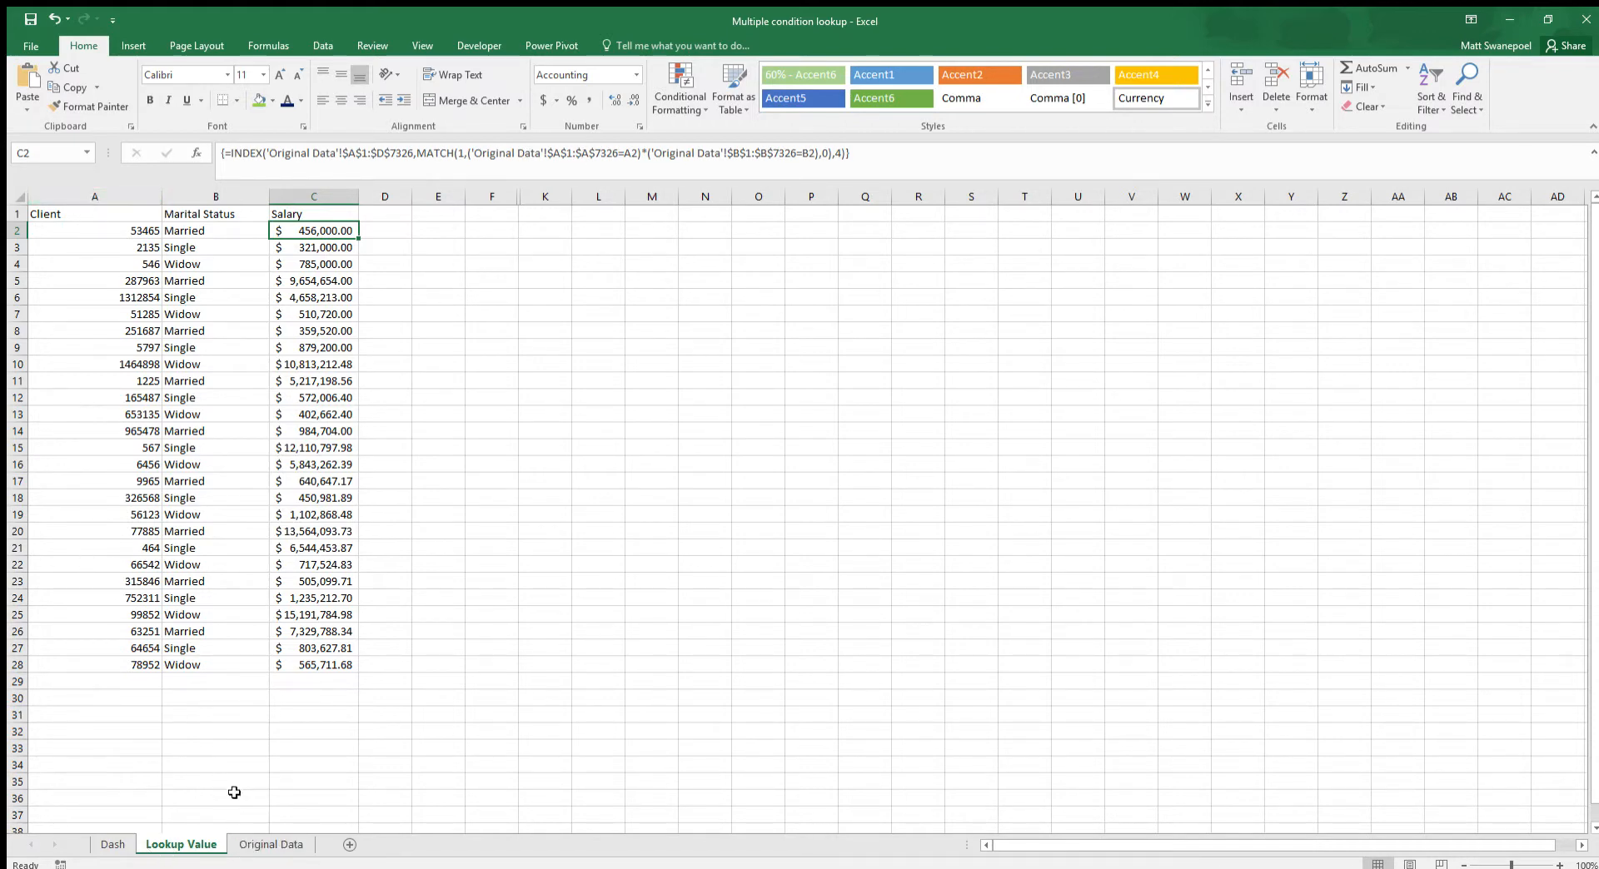
# Compare the two MATCH criteria ranges in C2's formula with the Client Number and Status columns on the Original Data sheet
pyautogui.click(260, 843)
pyautogui.moveTo(77, 213); pyautogui.dragTo(82, 631)
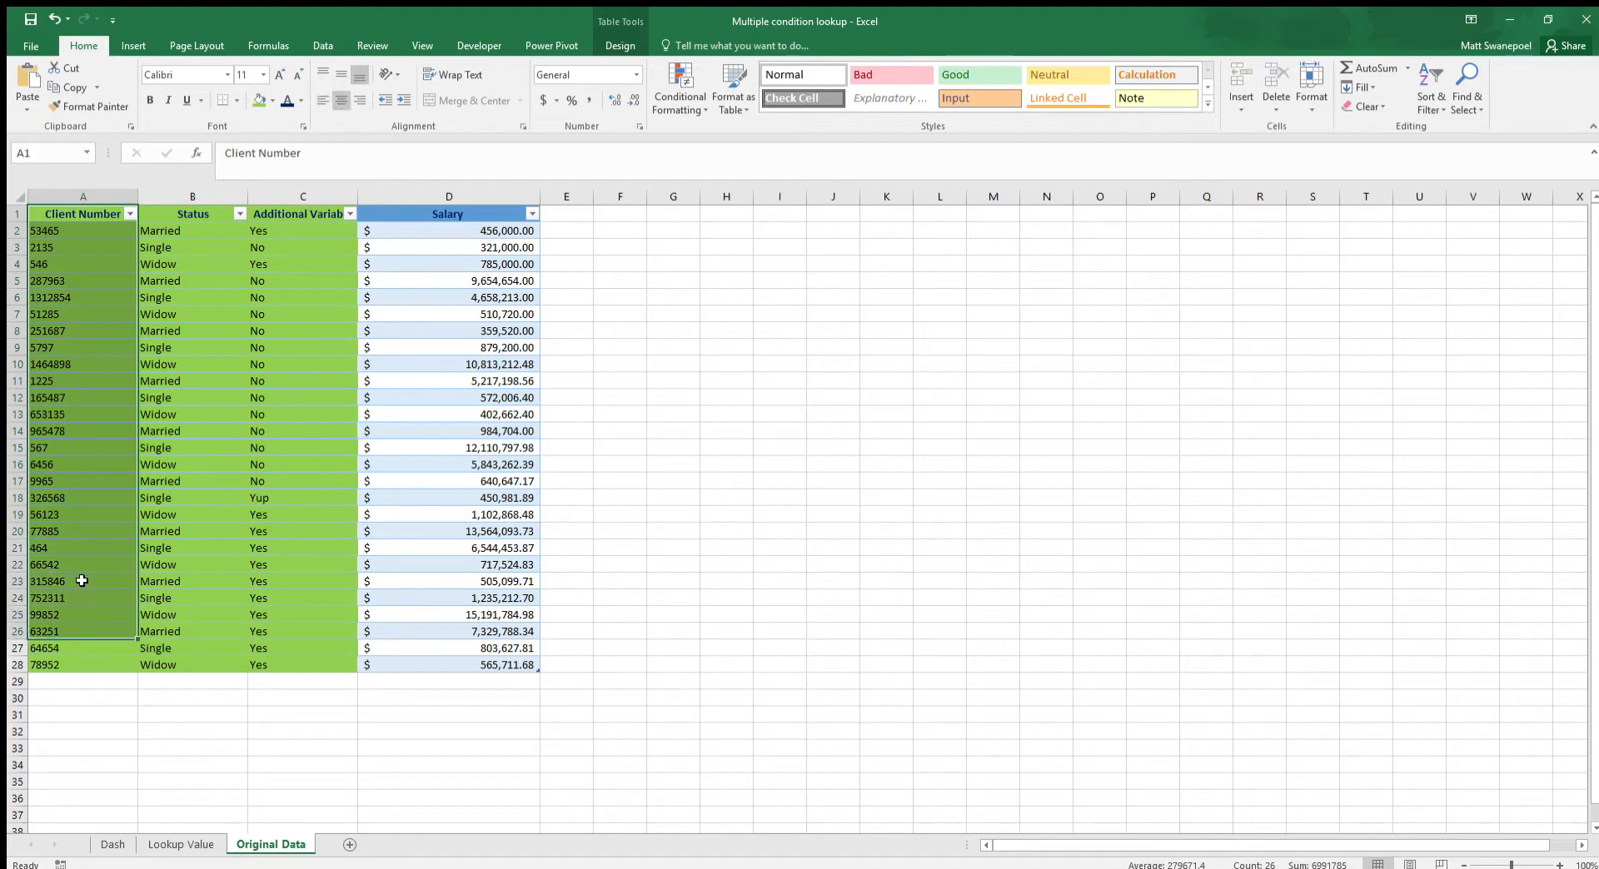
pyautogui.click(181, 844)
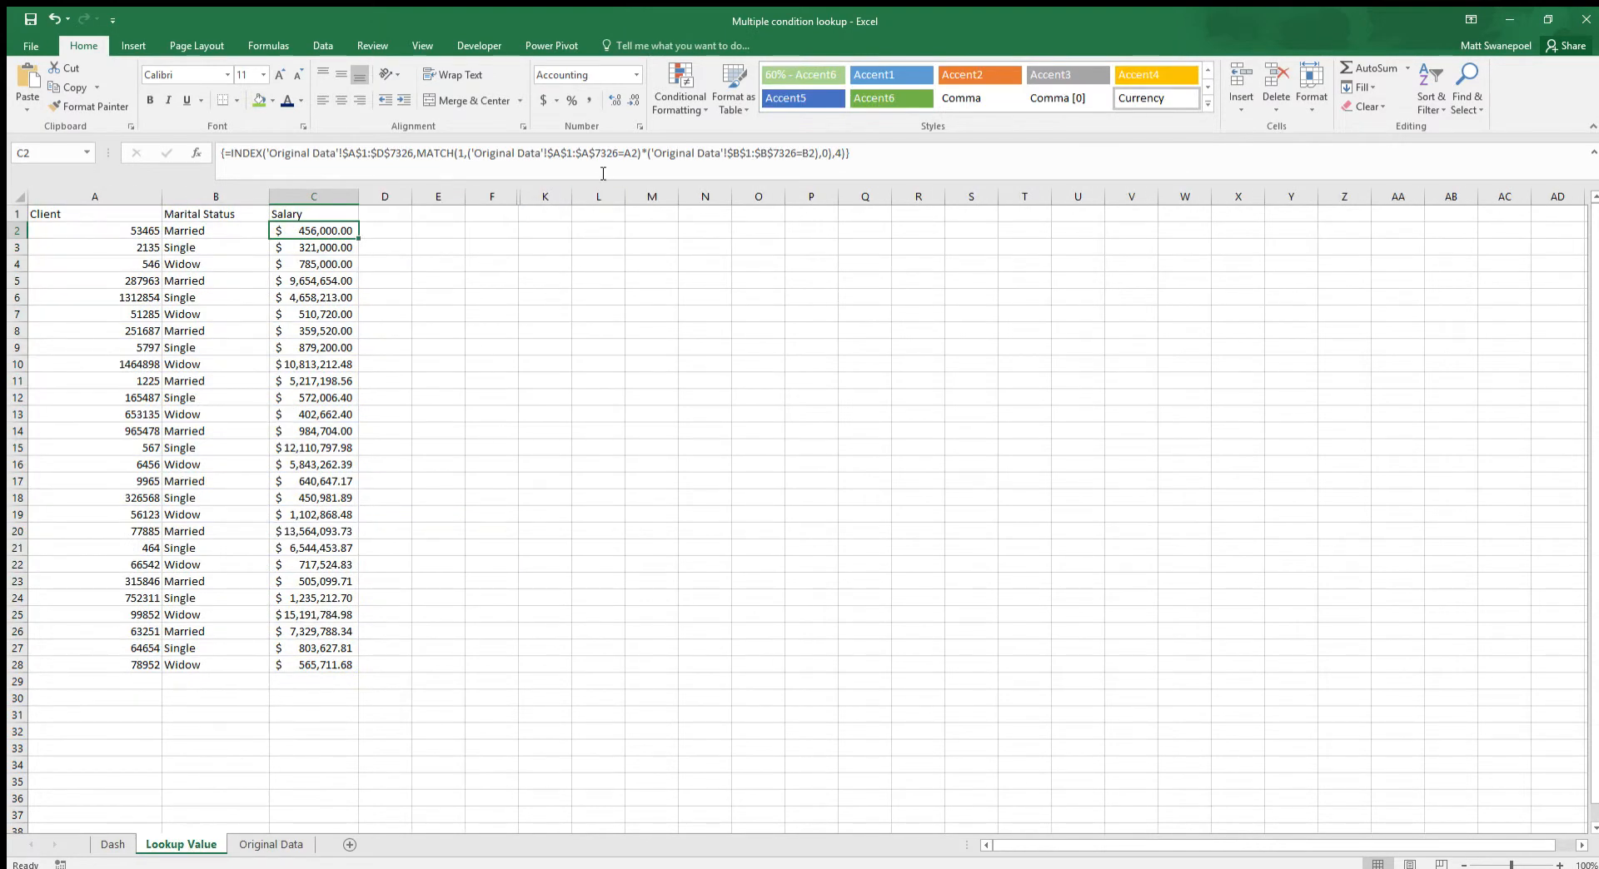
pyautogui.click(552, 153)
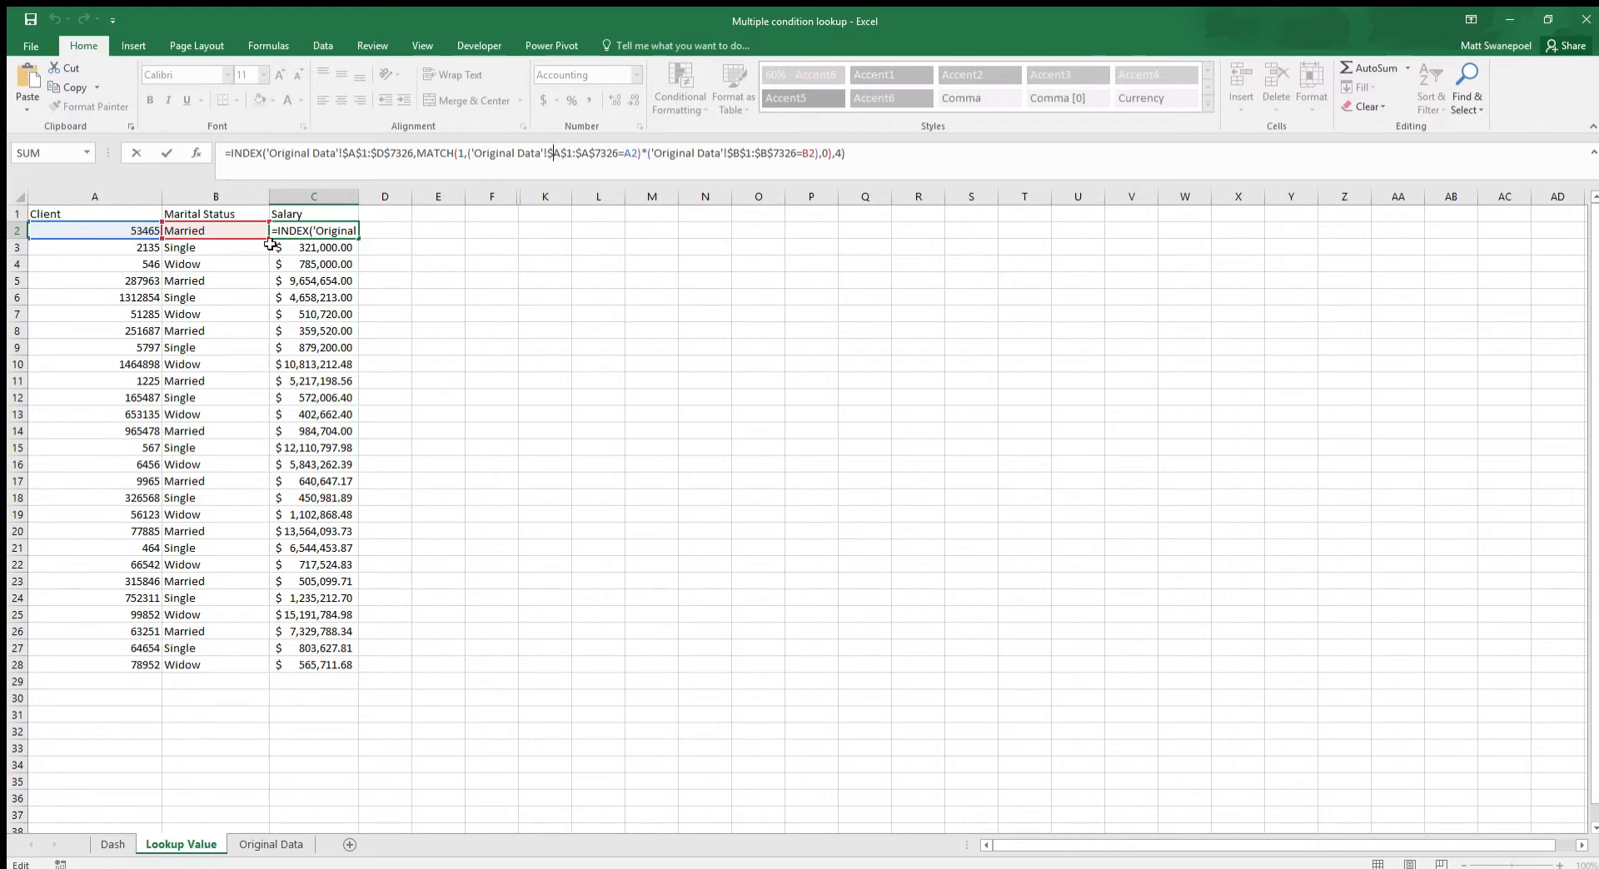
pyautogui.click(671, 153)
pyautogui.moveTo(653, 154); pyautogui.dragTo(762, 155)
pyautogui.click(782, 157)
pyautogui.click(256, 846)
pyautogui.moveTo(186, 214); pyautogui.dragTo(197, 666)
pyautogui.click(160, 844)
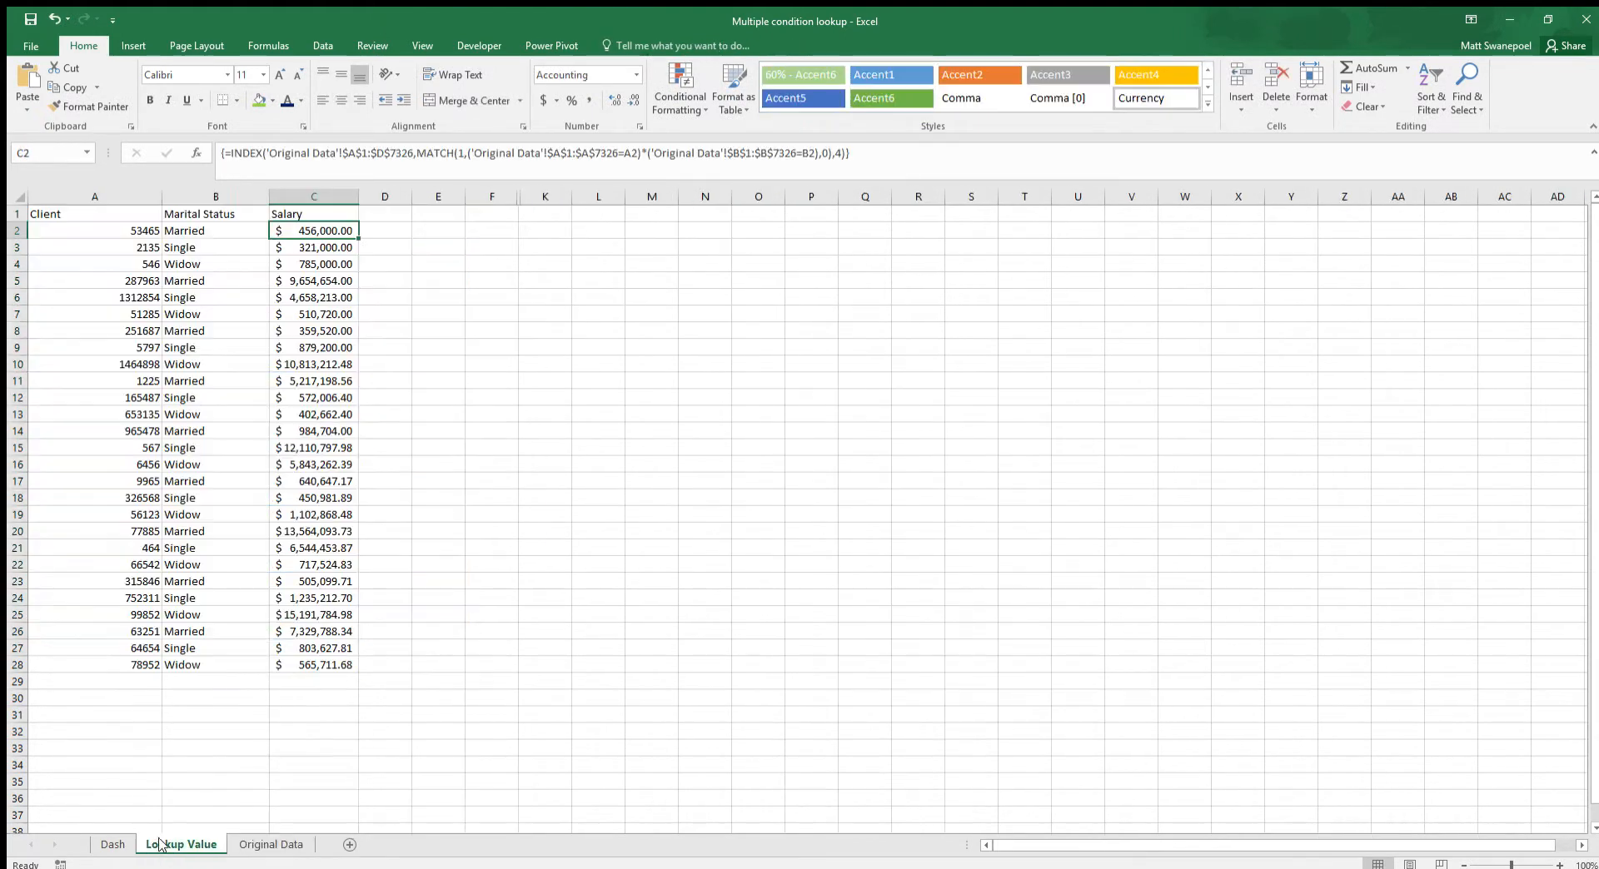
# Examine how C2's formula uses the client in A2 and status in B2 within its MATCH portion and closing INDEX argument
pyautogui.click(125, 231)
pyautogui.click(201, 237)
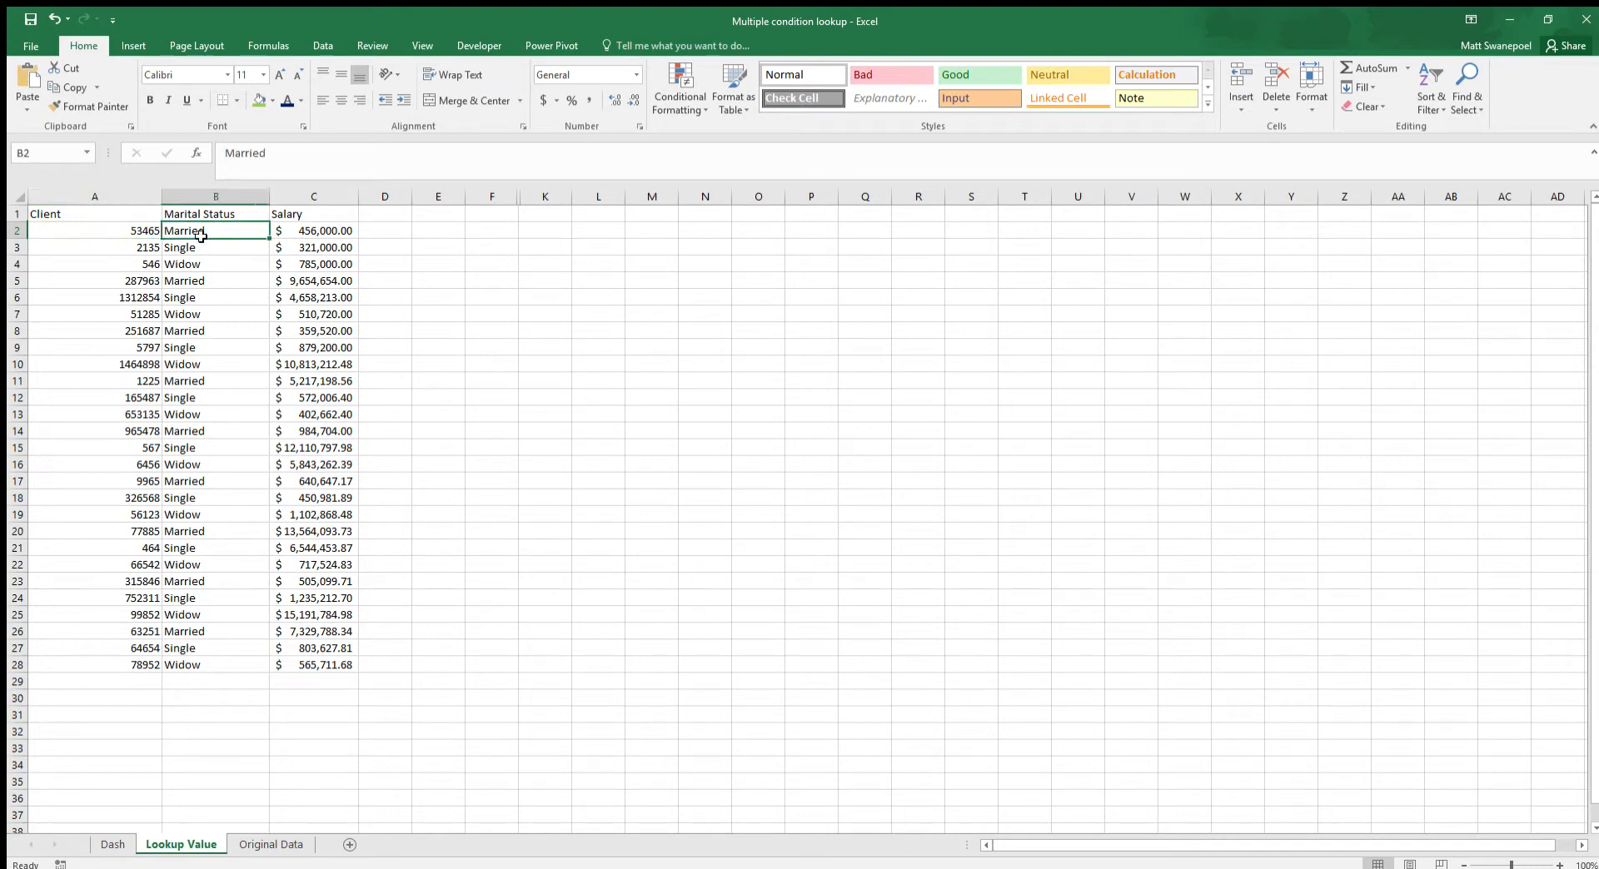
pyautogui.click(295, 231)
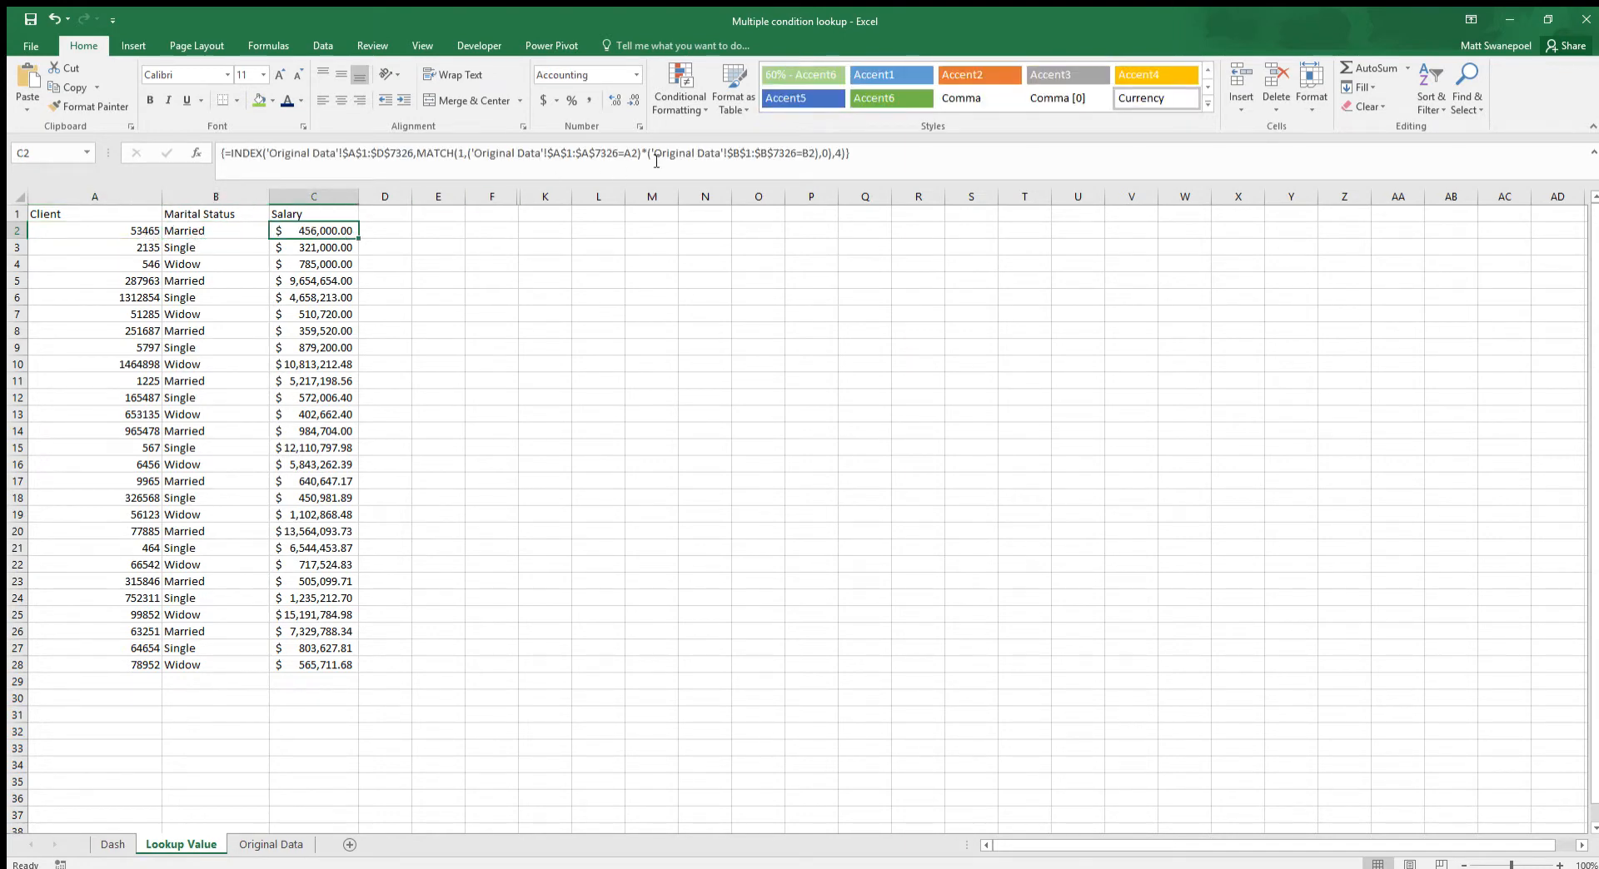
pyautogui.click(459, 157)
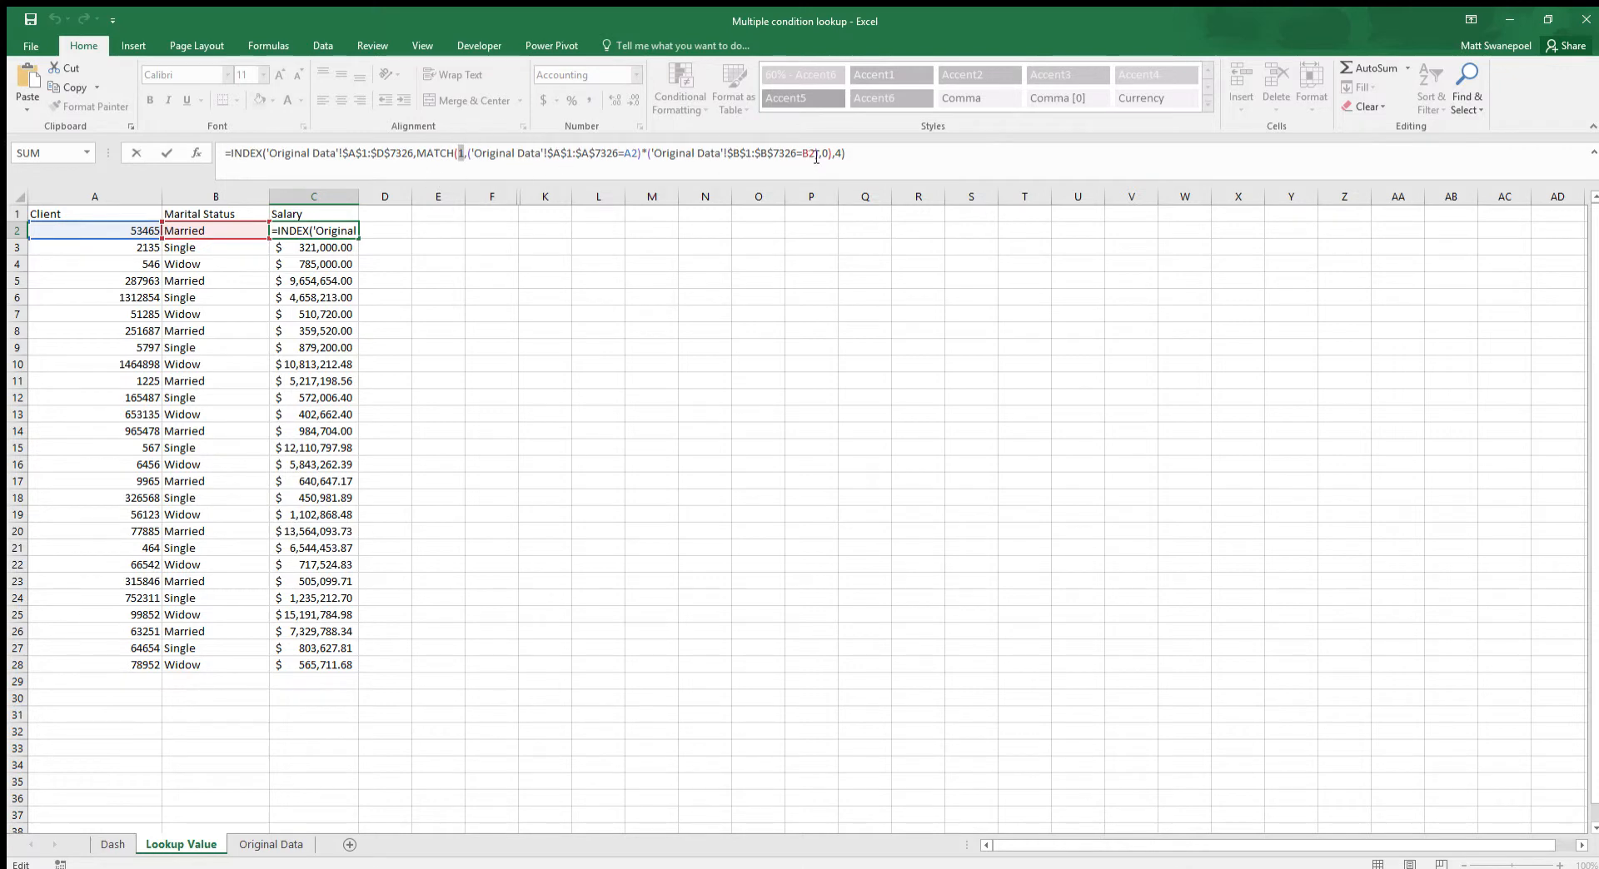
pyautogui.click(845, 156)
pyautogui.press('Escape')
pyautogui.click(270, 156)
pyautogui.click(427, 154)
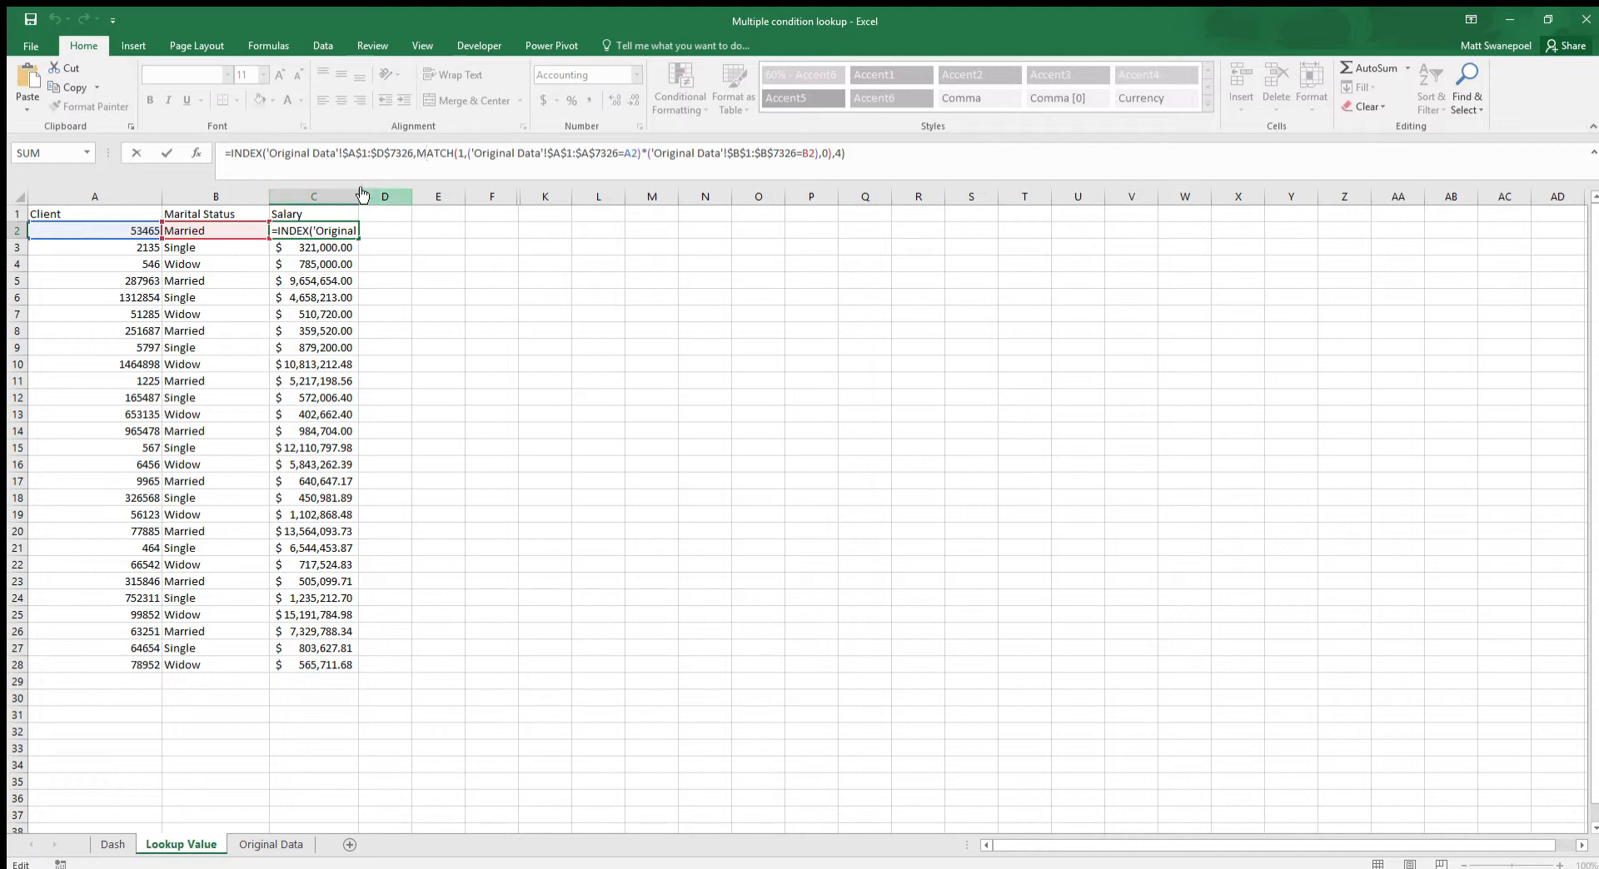
pyautogui.moveTo(418, 156); pyautogui.dragTo(815, 156)
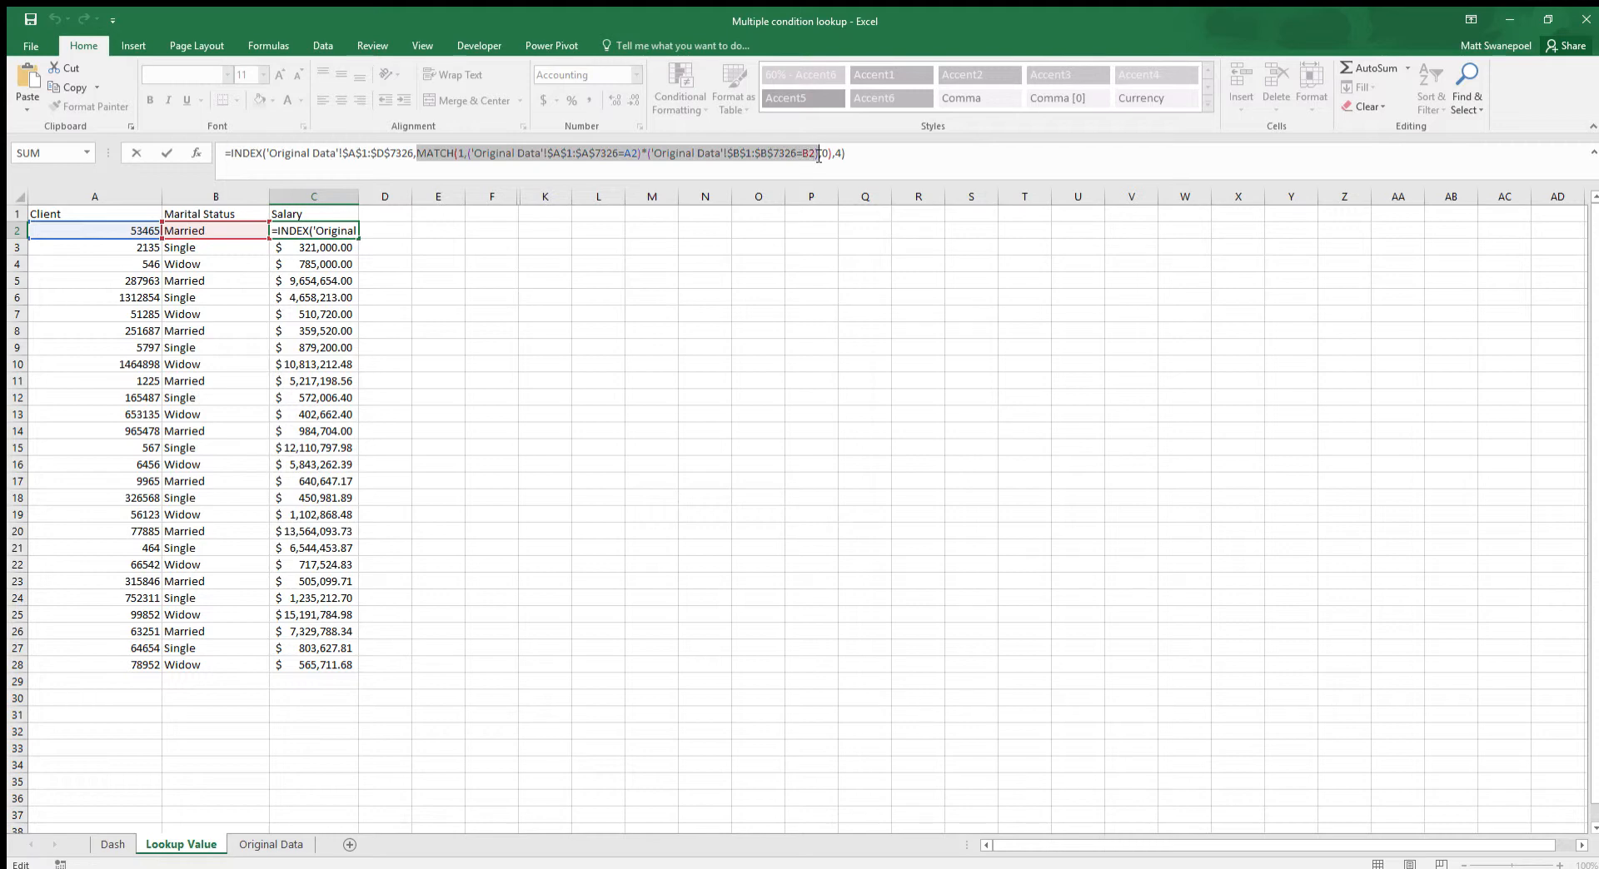
# Compare the column number 4 in C2's INDEX formula with the Salary column on the Original Data sheet
pyautogui.click(826, 157)
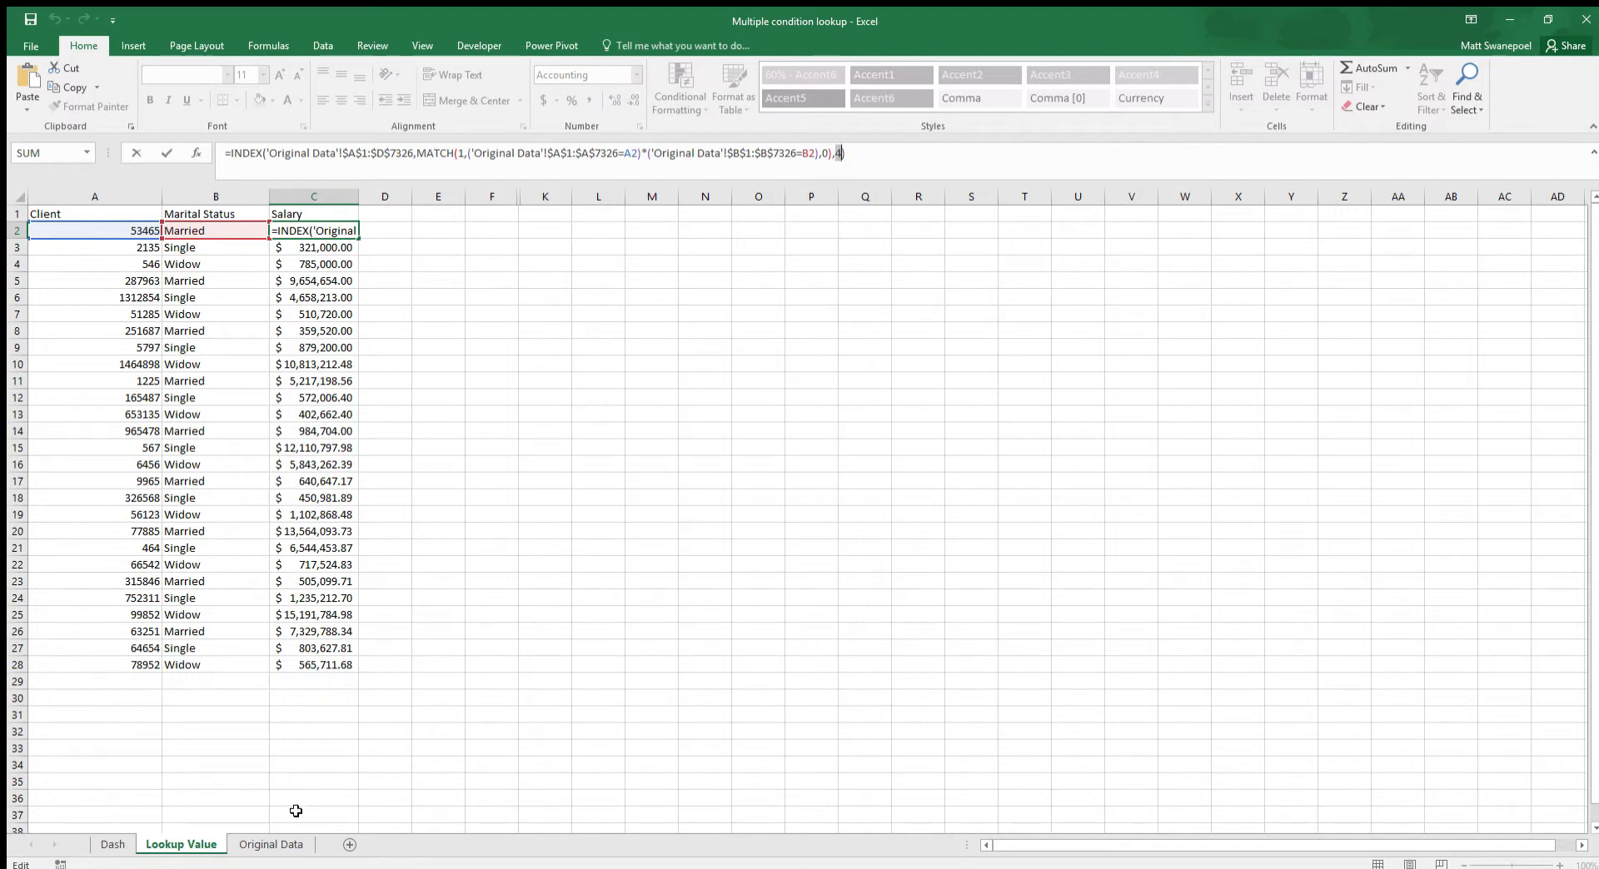
pyautogui.press('Escape')
pyautogui.click(270, 845)
pyautogui.moveTo(480, 234); pyautogui.dragTo(439, 663)
pyautogui.click(633, 480)
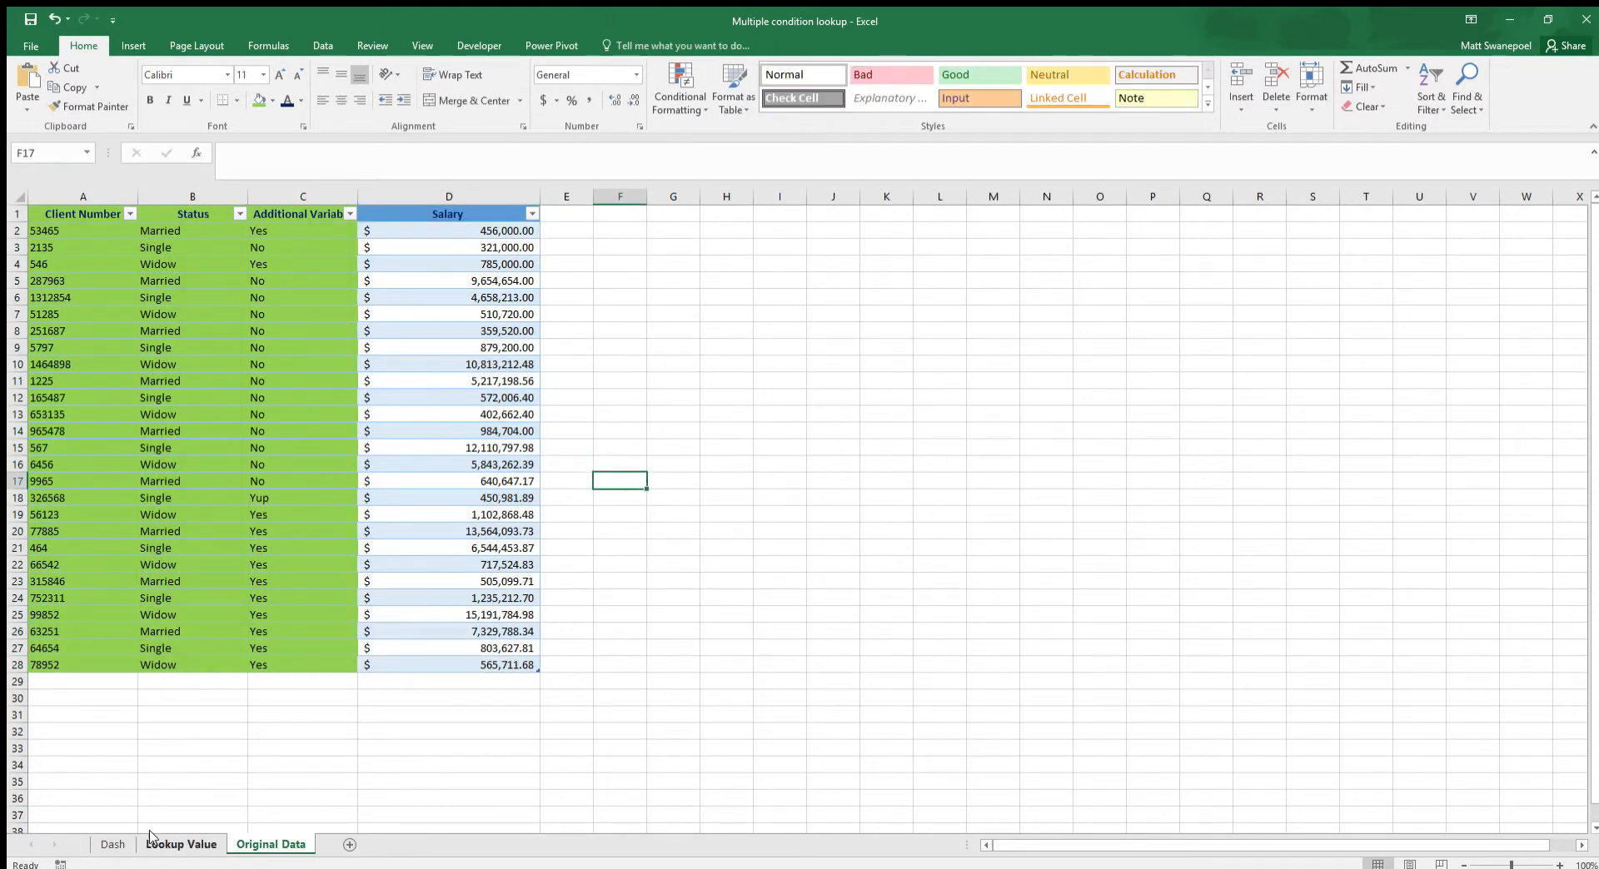
# Commit C2's two-condition lookup formula on the Lookup Value sheet as an array formula and view C5's formula
pyautogui.click(151, 841)
pyautogui.click(864, 162)
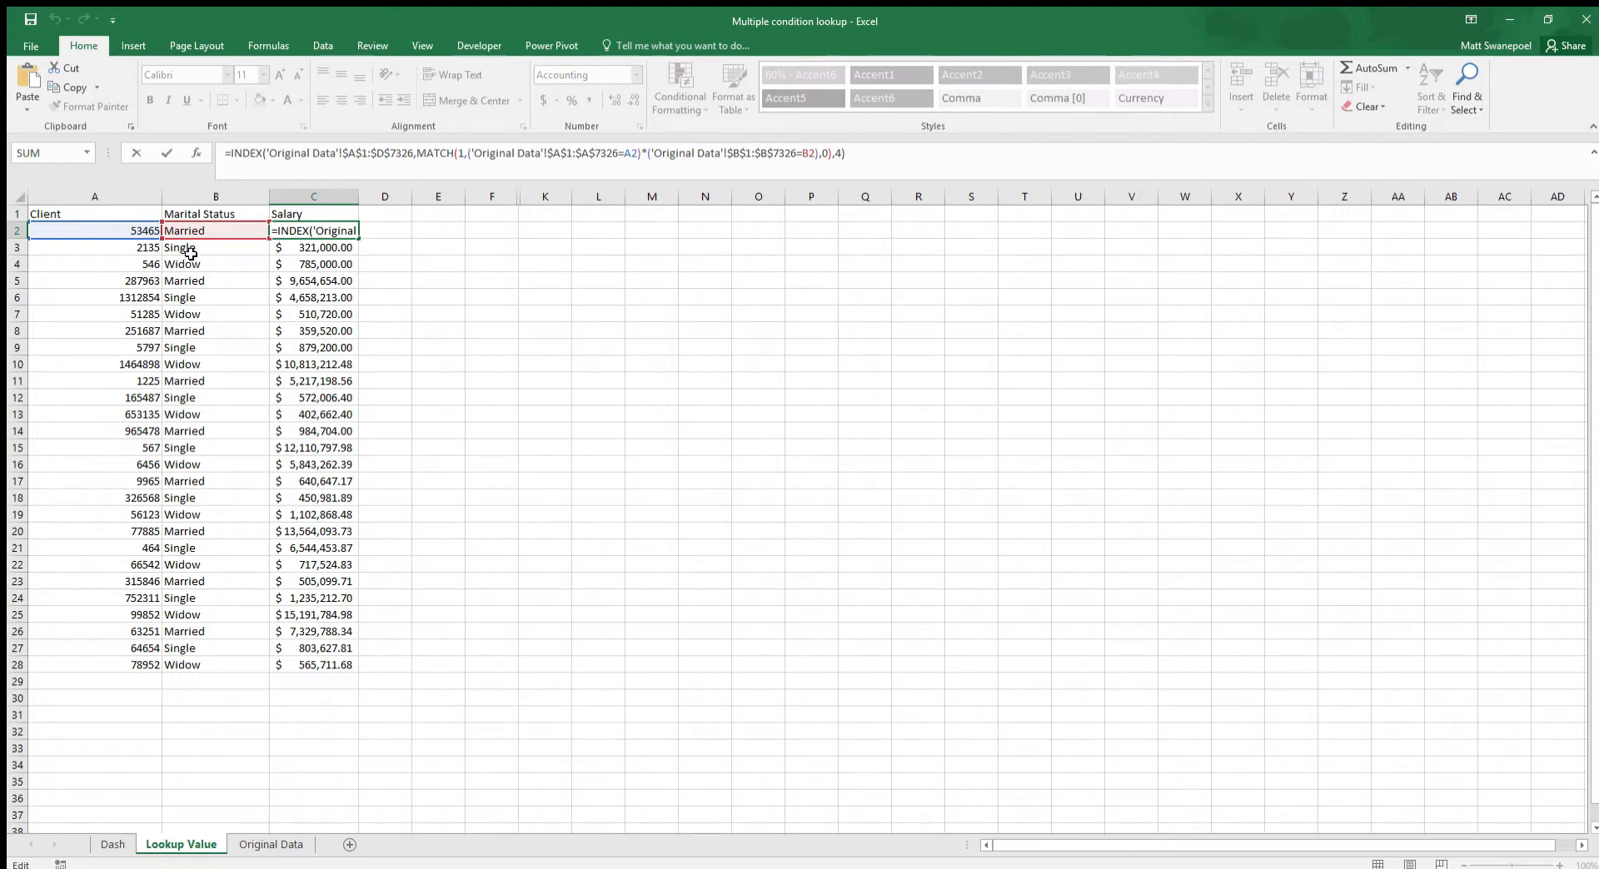
pyautogui.hotkey('ctrl', 'shift', 'Return')
pyautogui.click(308, 281)
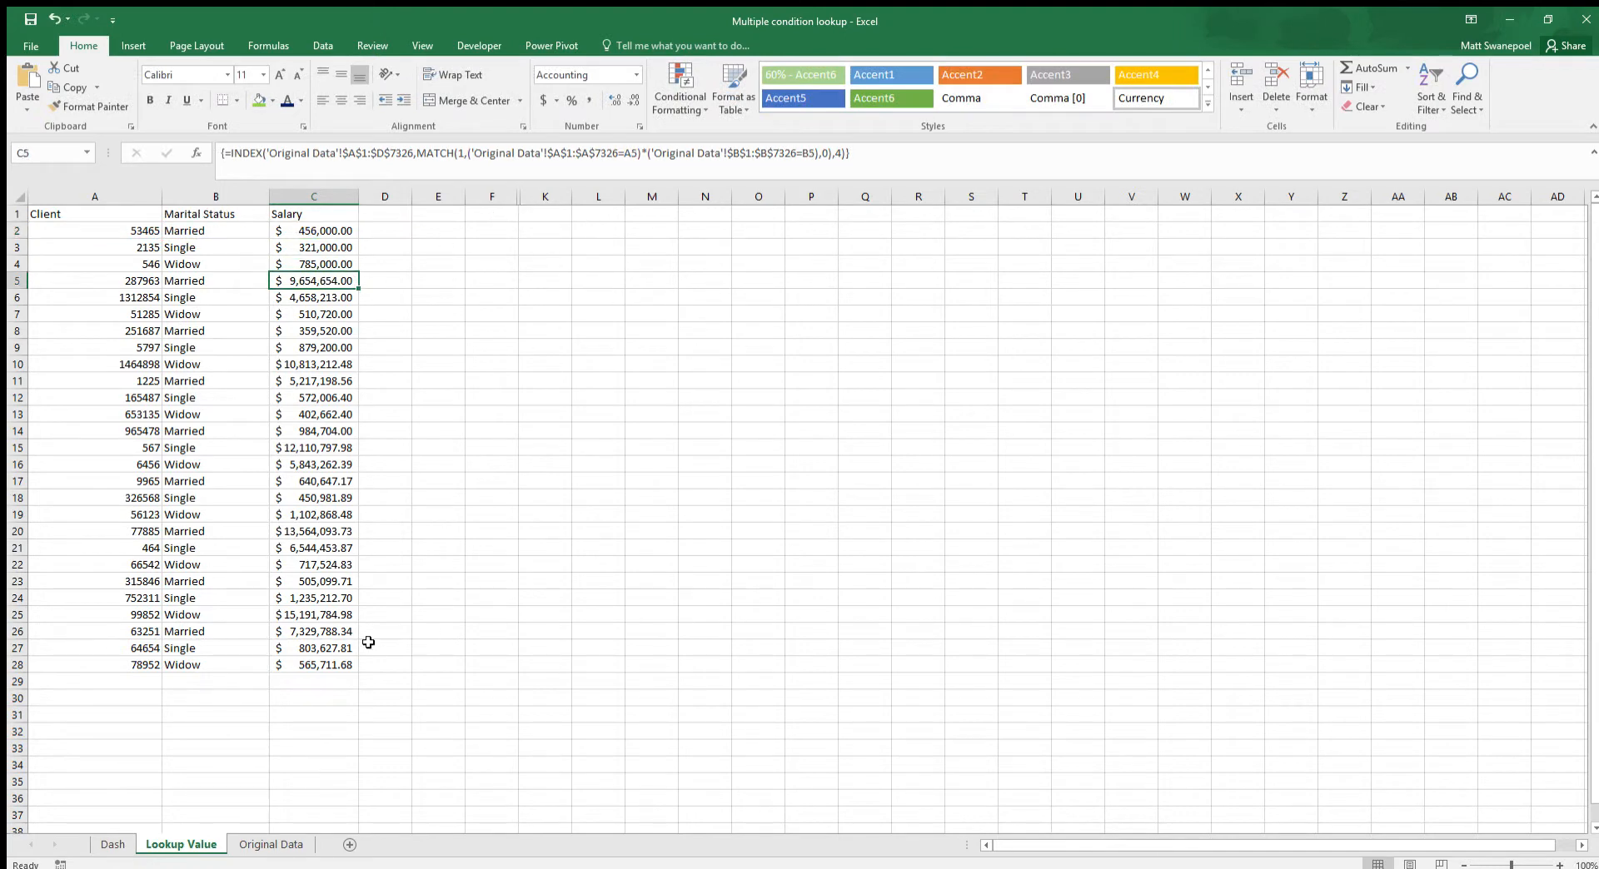
# Examine the Additional Variable column and its neighbouring Salary column on the Original Data sheet
pyautogui.click(264, 844)
pyautogui.moveTo(278, 231); pyautogui.dragTo(287, 602)
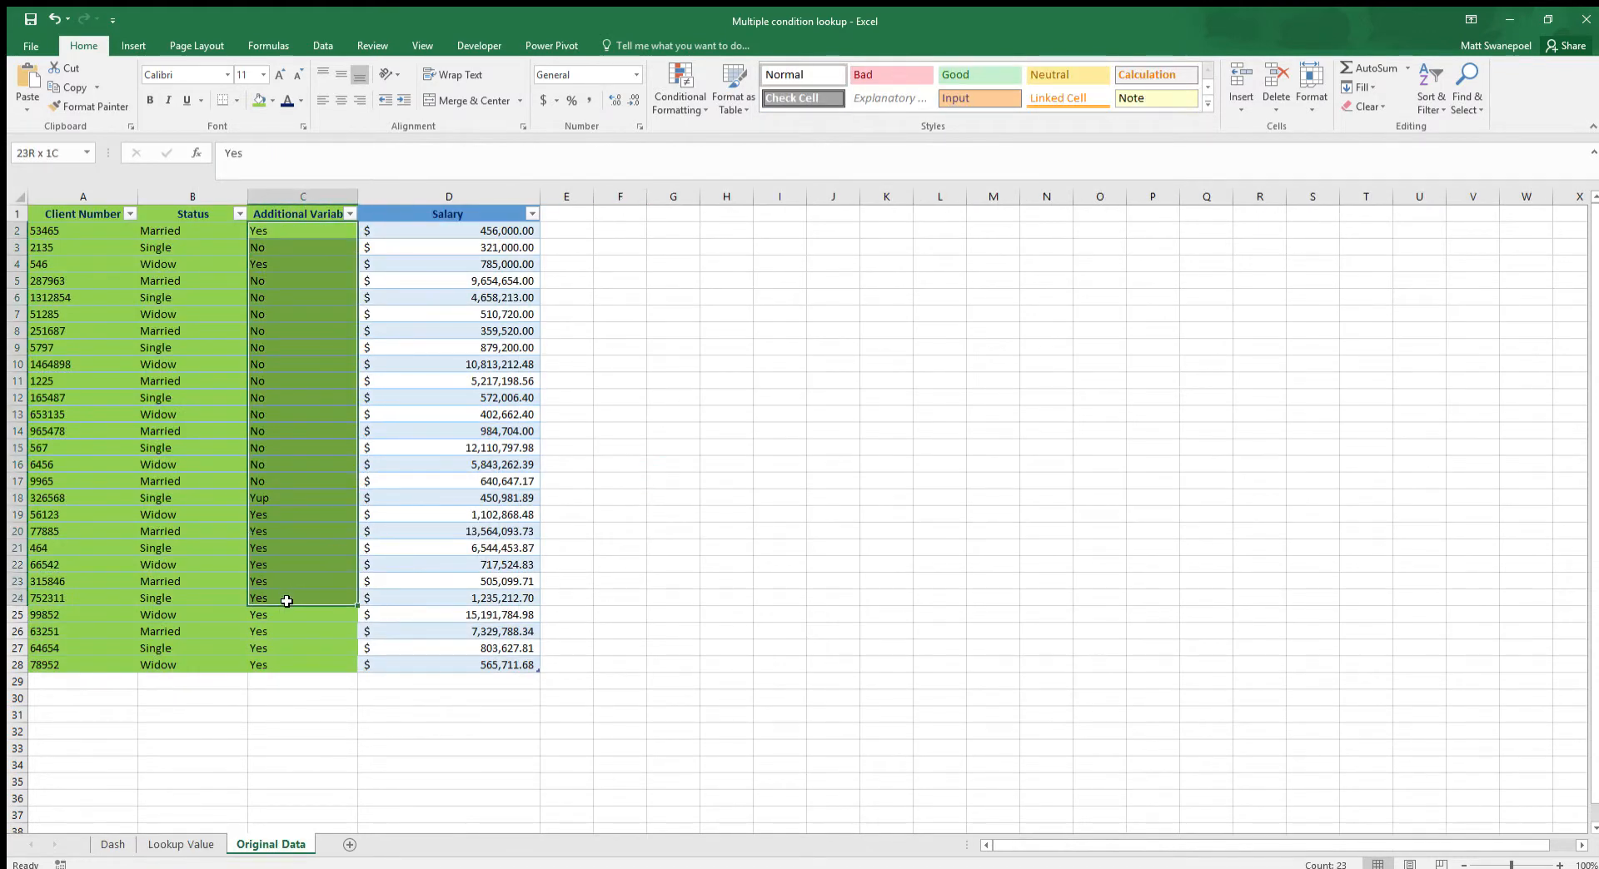
pyautogui.click(311, 414)
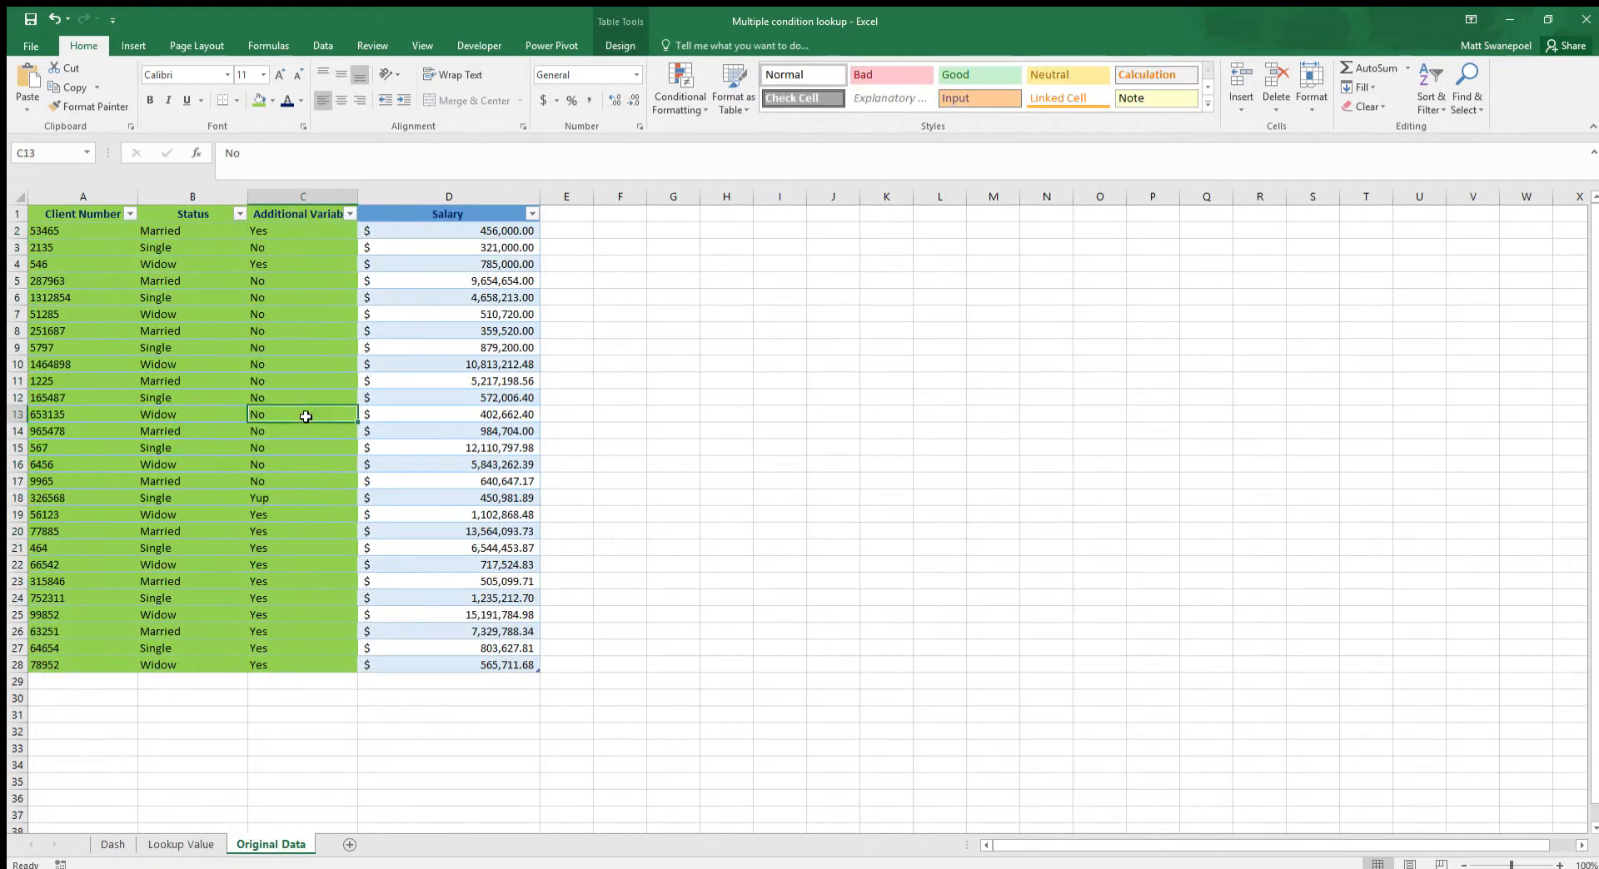
pyautogui.click(448, 234)
# Unhide columns G to J between F and K on the Lookup Value sheet
pyautogui.click(181, 844)
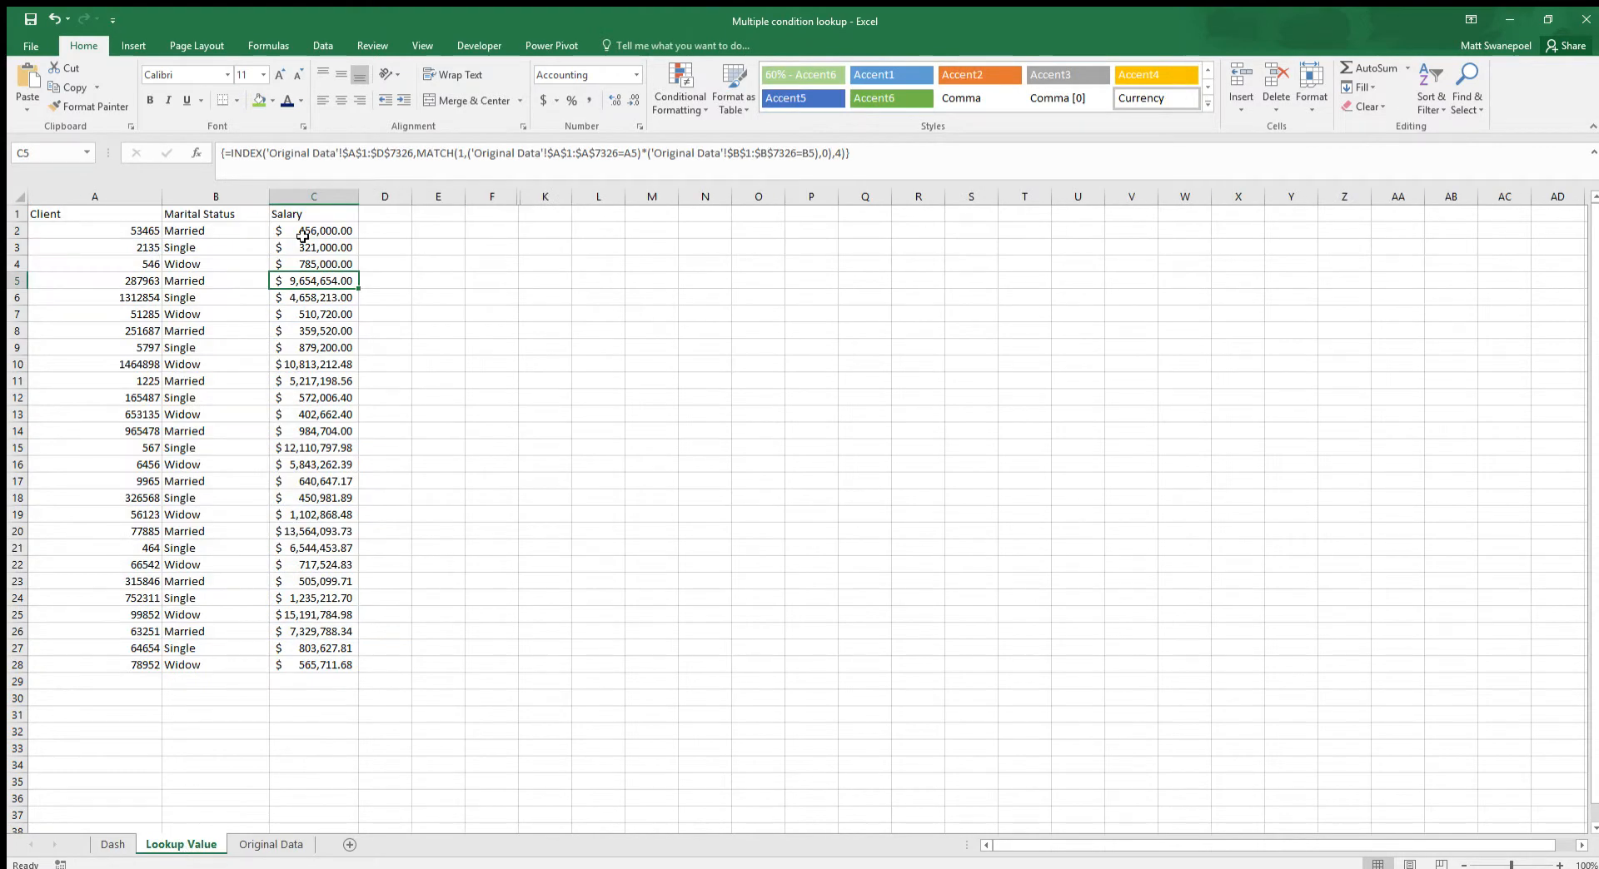
pyautogui.moveTo(545, 196); pyautogui.dragTo(506, 195)
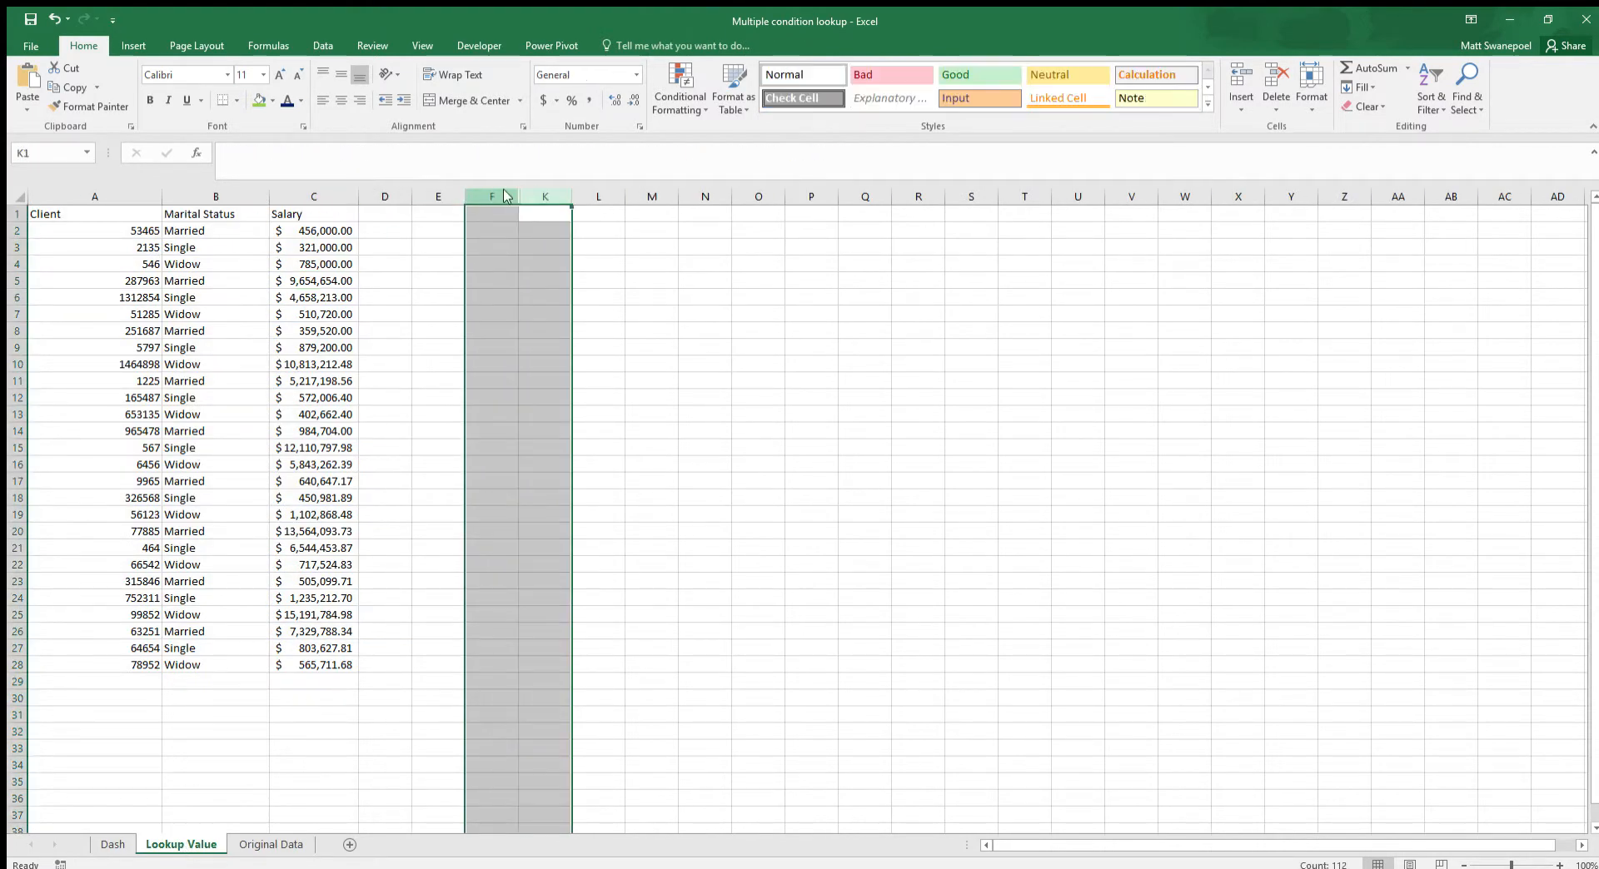
pyautogui.hotkey('ctrl', 'shift', '0')
pyautogui.click(684, 364)
# Examine the second lookup table's Client, Marital Status and Additional Variable columns
pyautogui.click(548, 214)
pyautogui.click(589, 214)
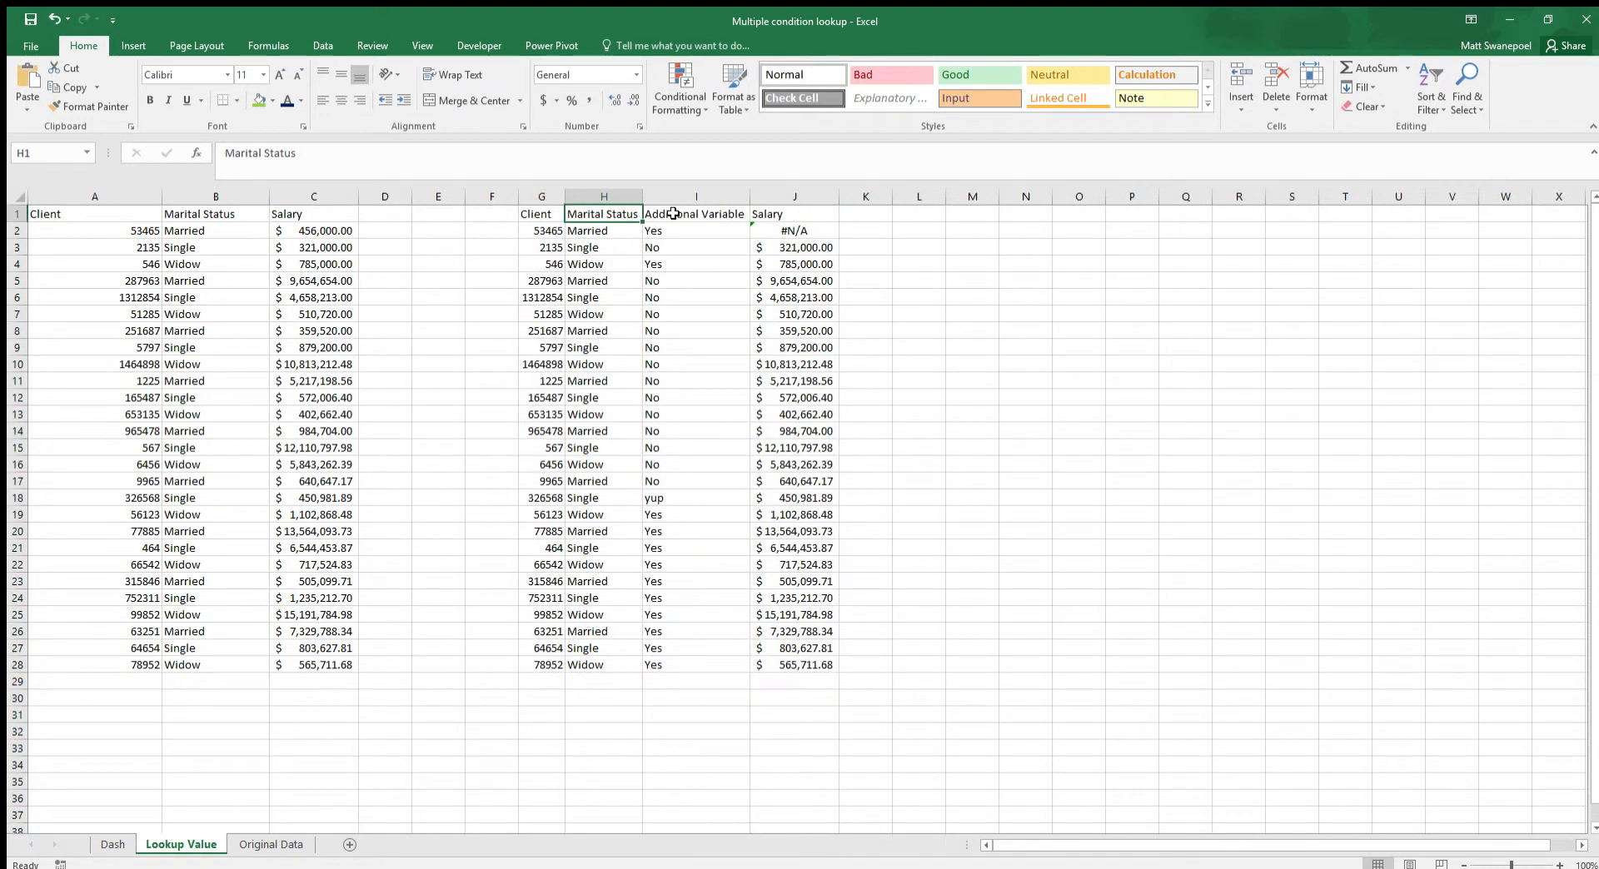
pyautogui.click(672, 214)
pyautogui.moveTo(666, 230); pyautogui.dragTo(685, 654)
pyautogui.click(702, 310)
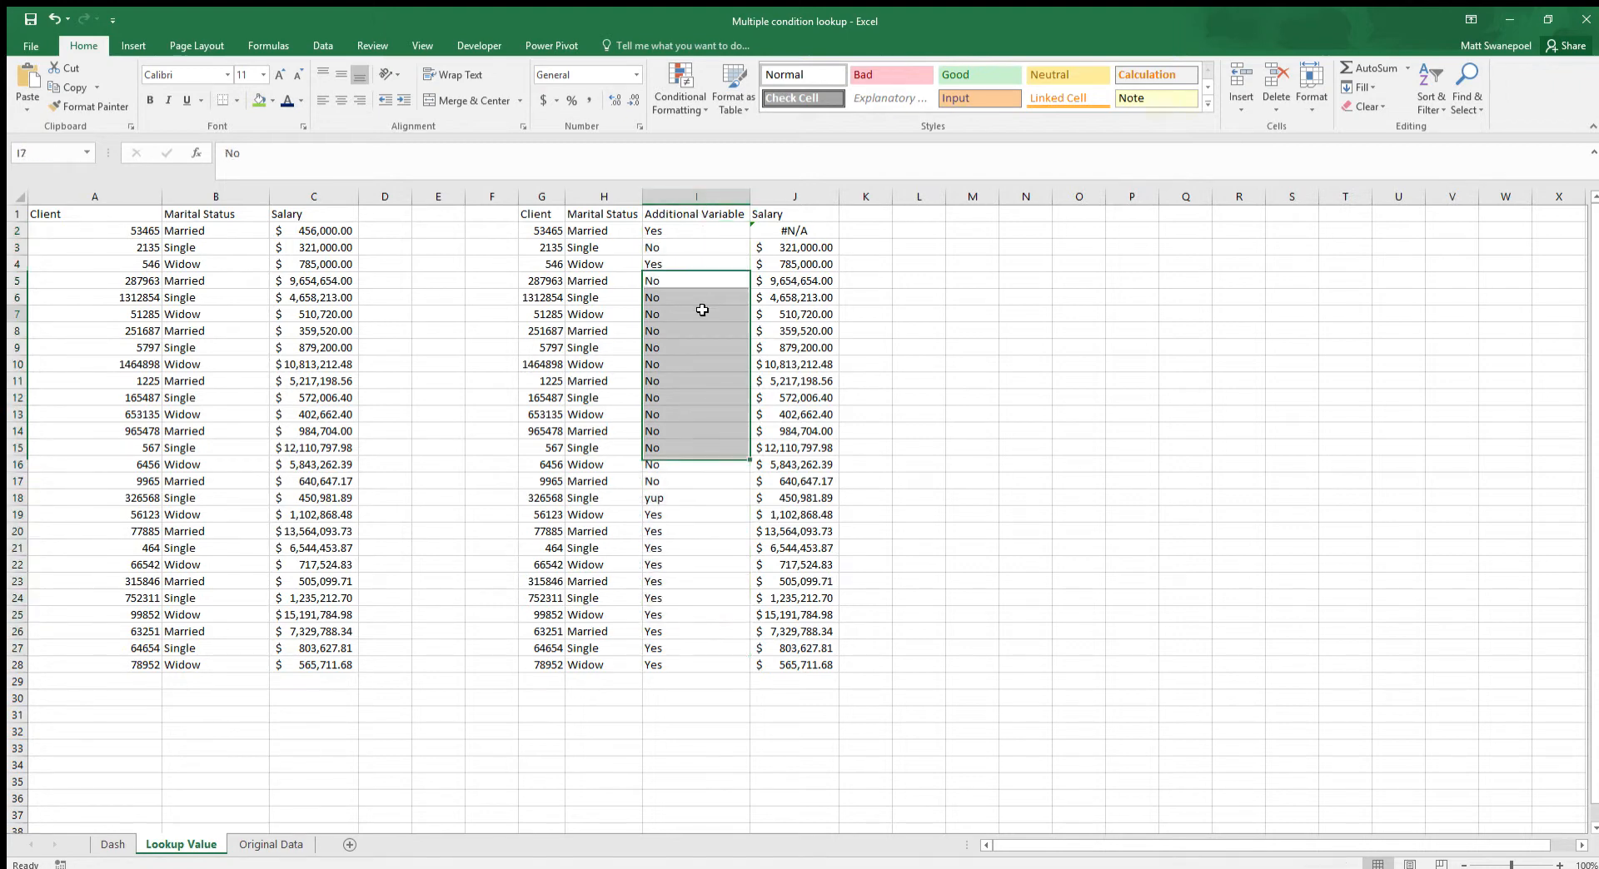
pyautogui.click(702, 310)
# Commit J2's three-condition INDEX/MATCH formula using G2, H2 and I2 as an array formula and fill it down to J28
pyautogui.click(777, 229)
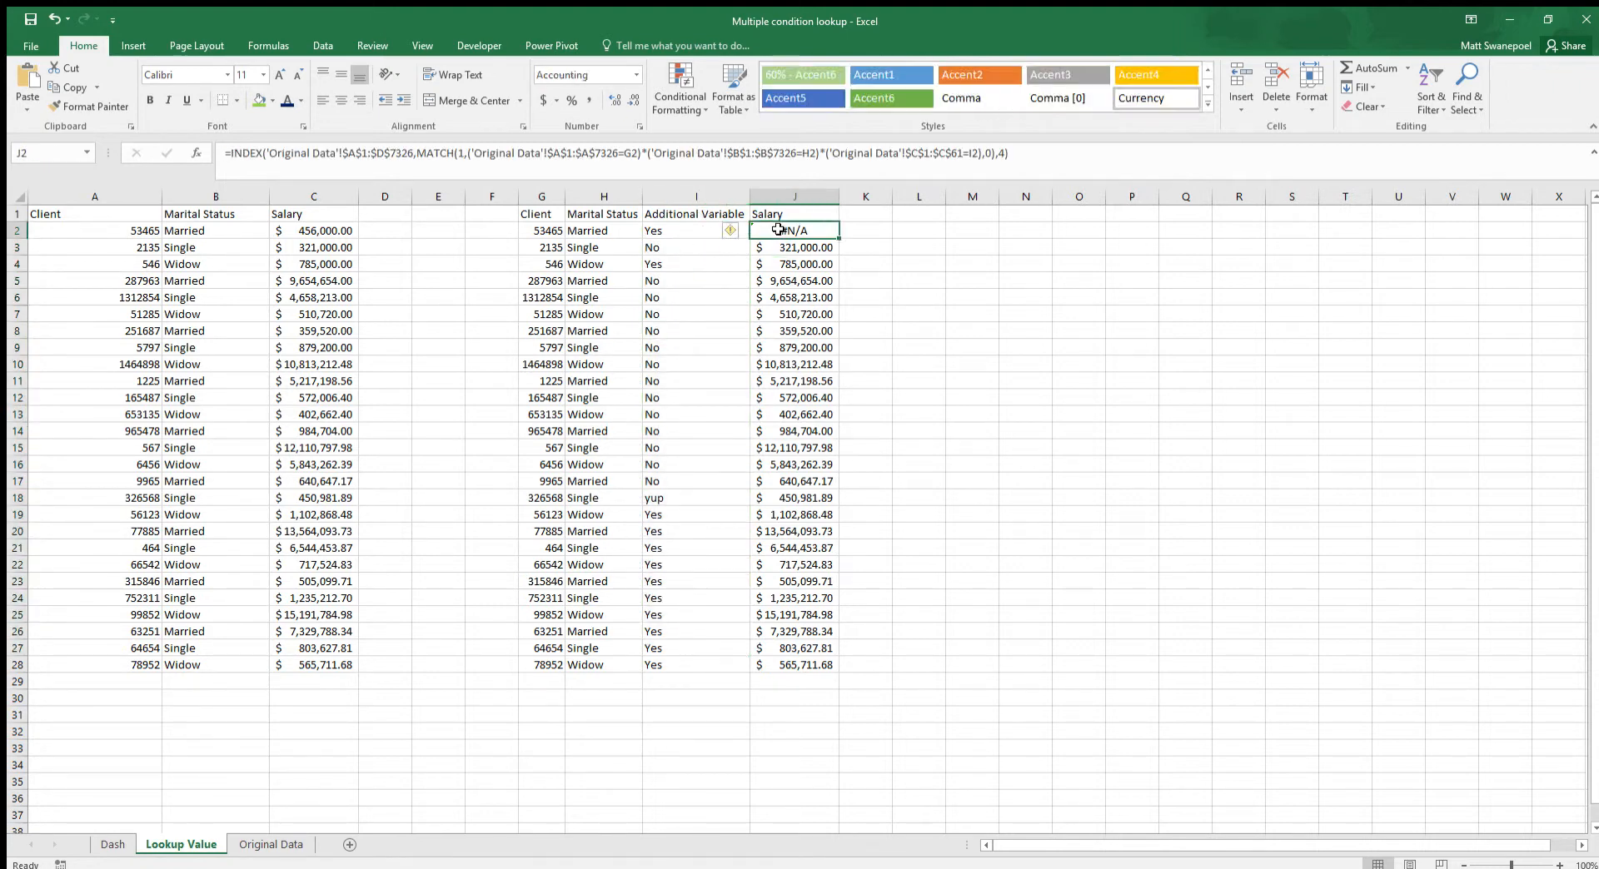
pyautogui.click(512, 154)
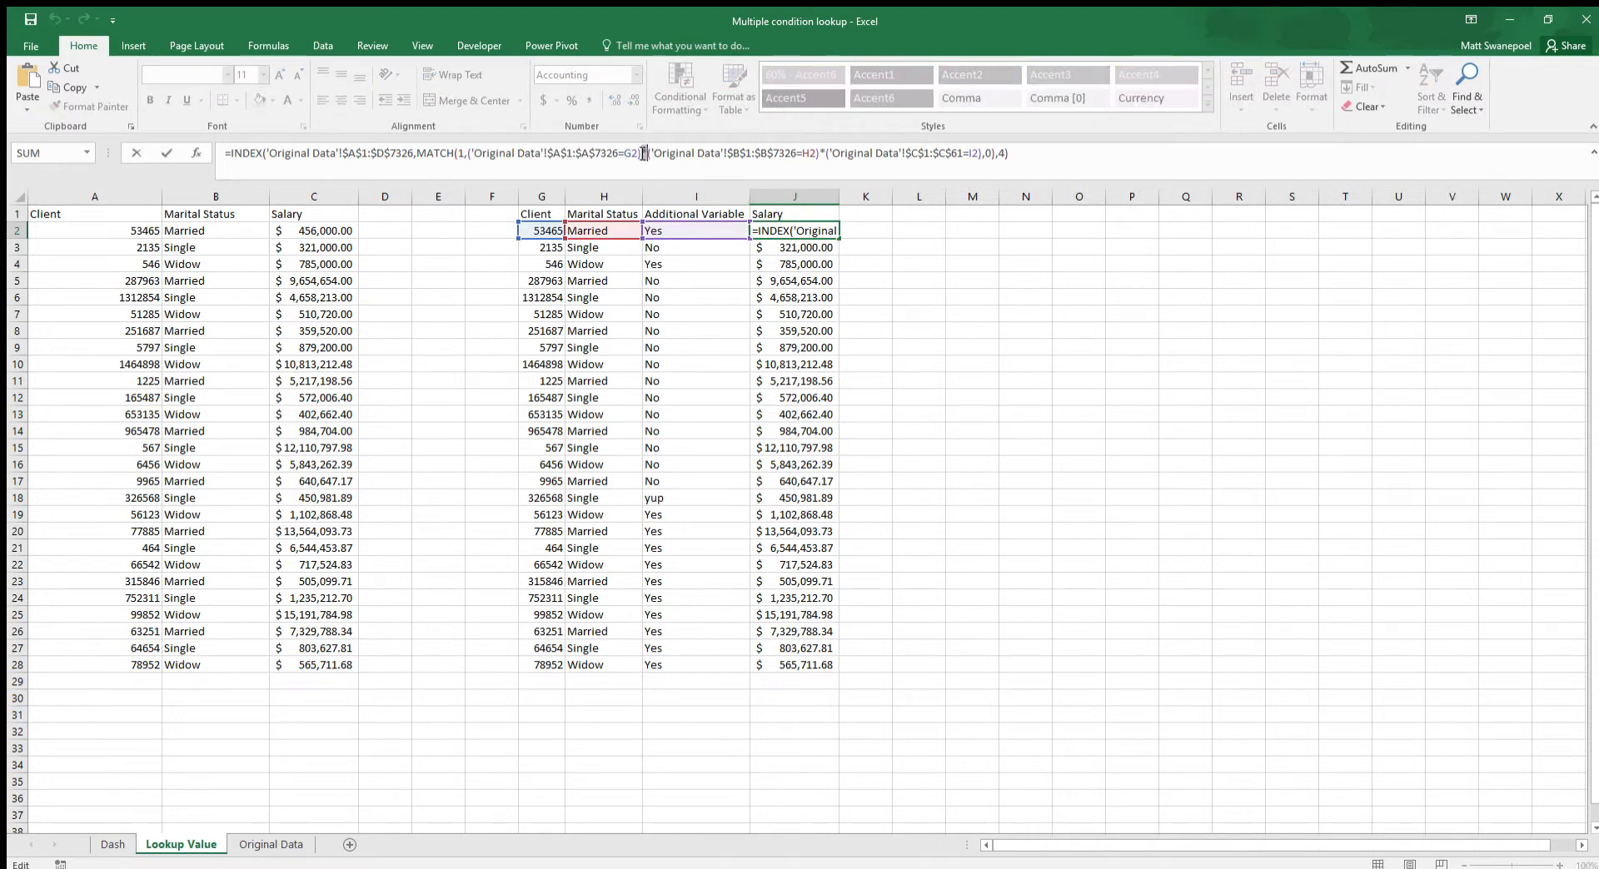
pyautogui.write('(')
pyautogui.press('Return')
pyautogui.click(819, 225)
pyautogui.click(1017, 171)
pyautogui.hotkey('ctrl', 'shift', 'Return')
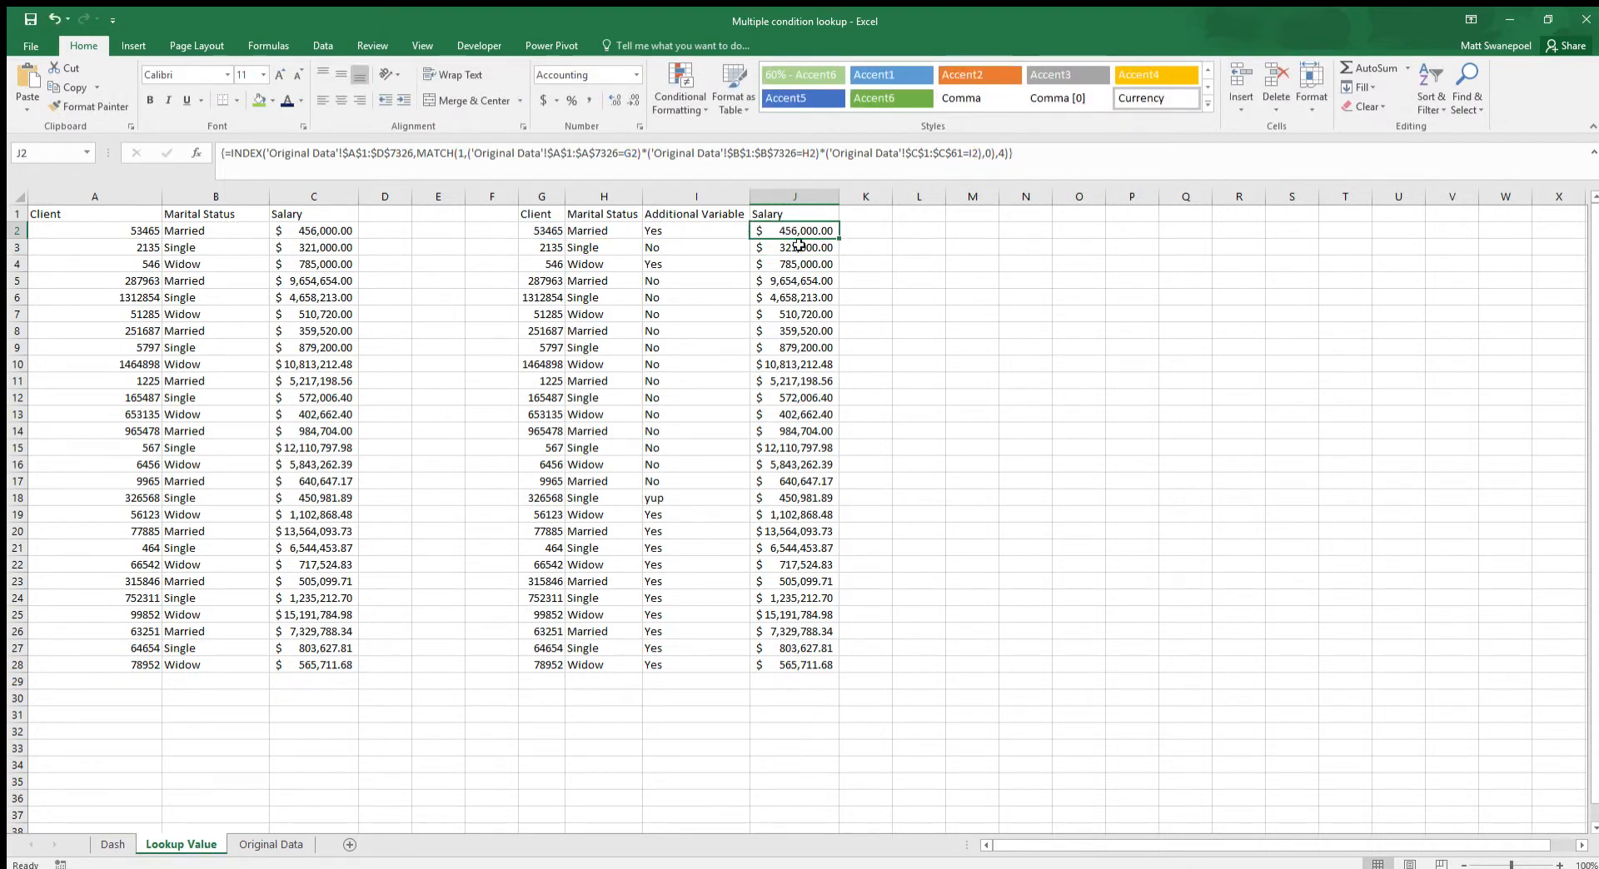
pyautogui.doubleClick(837, 240)
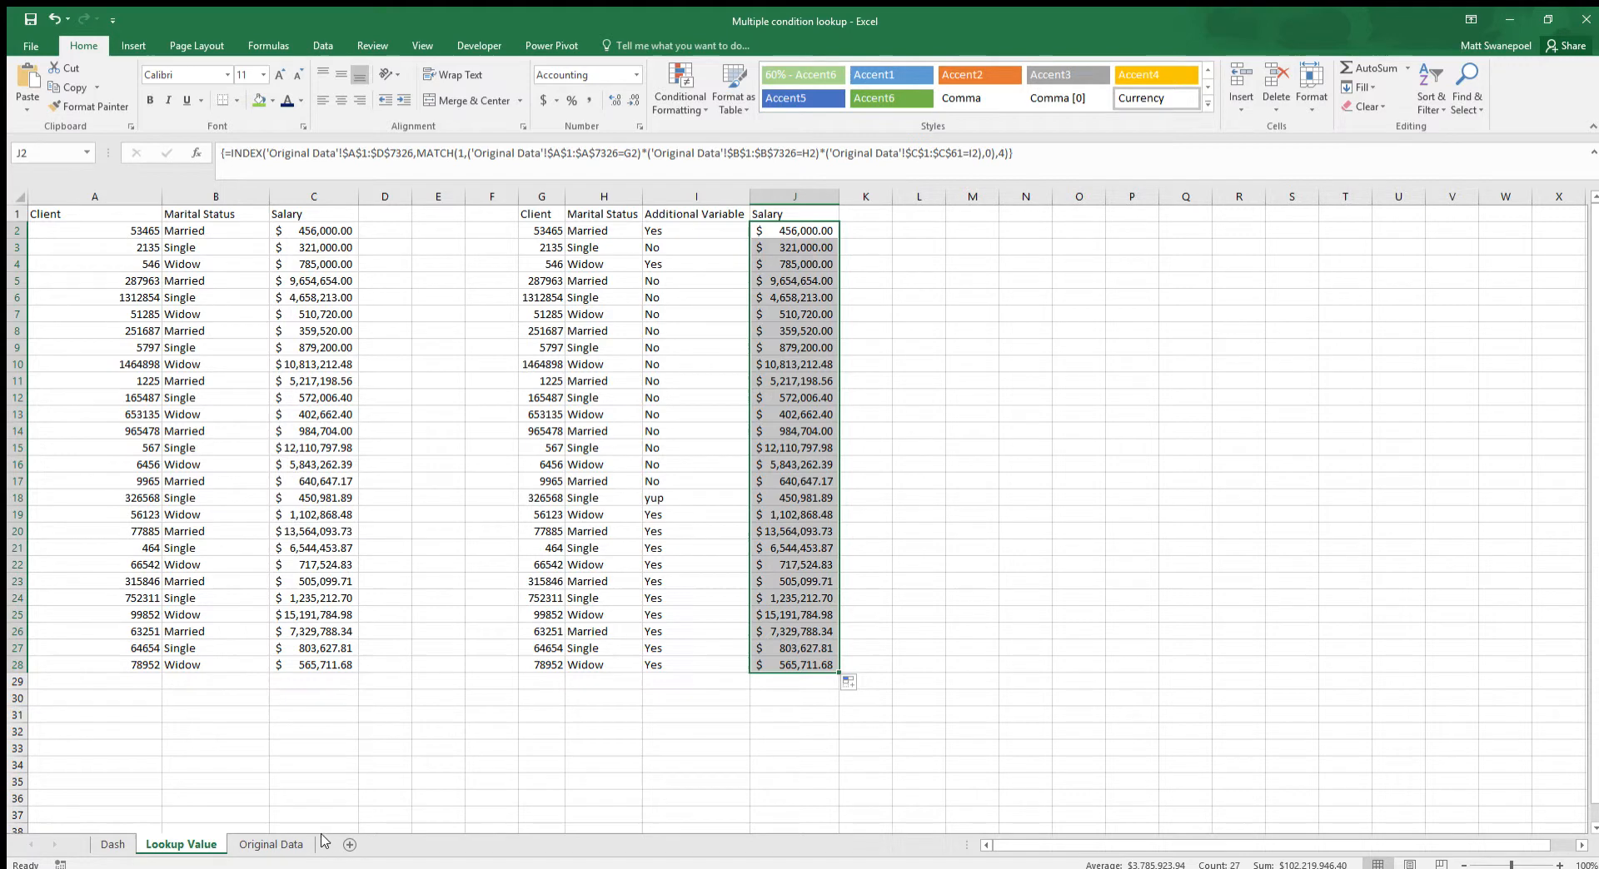
# Change the Additional Variable value in C18 on the Original Data sheet to yes
pyautogui.click(270, 844)
pyautogui.click(277, 497)
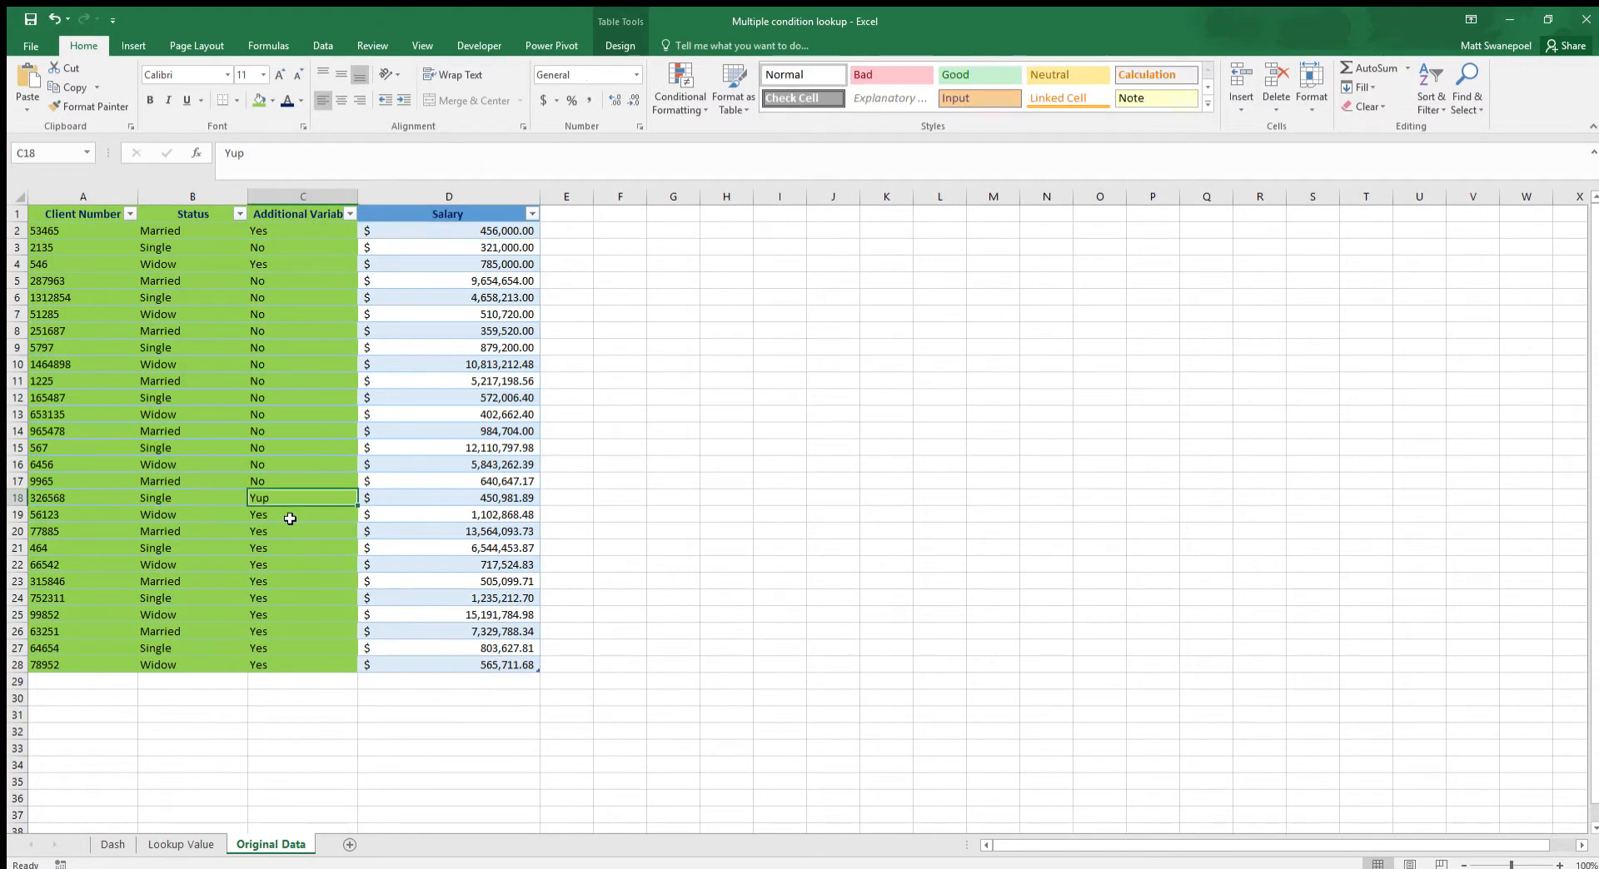
pyautogui.write('yes')
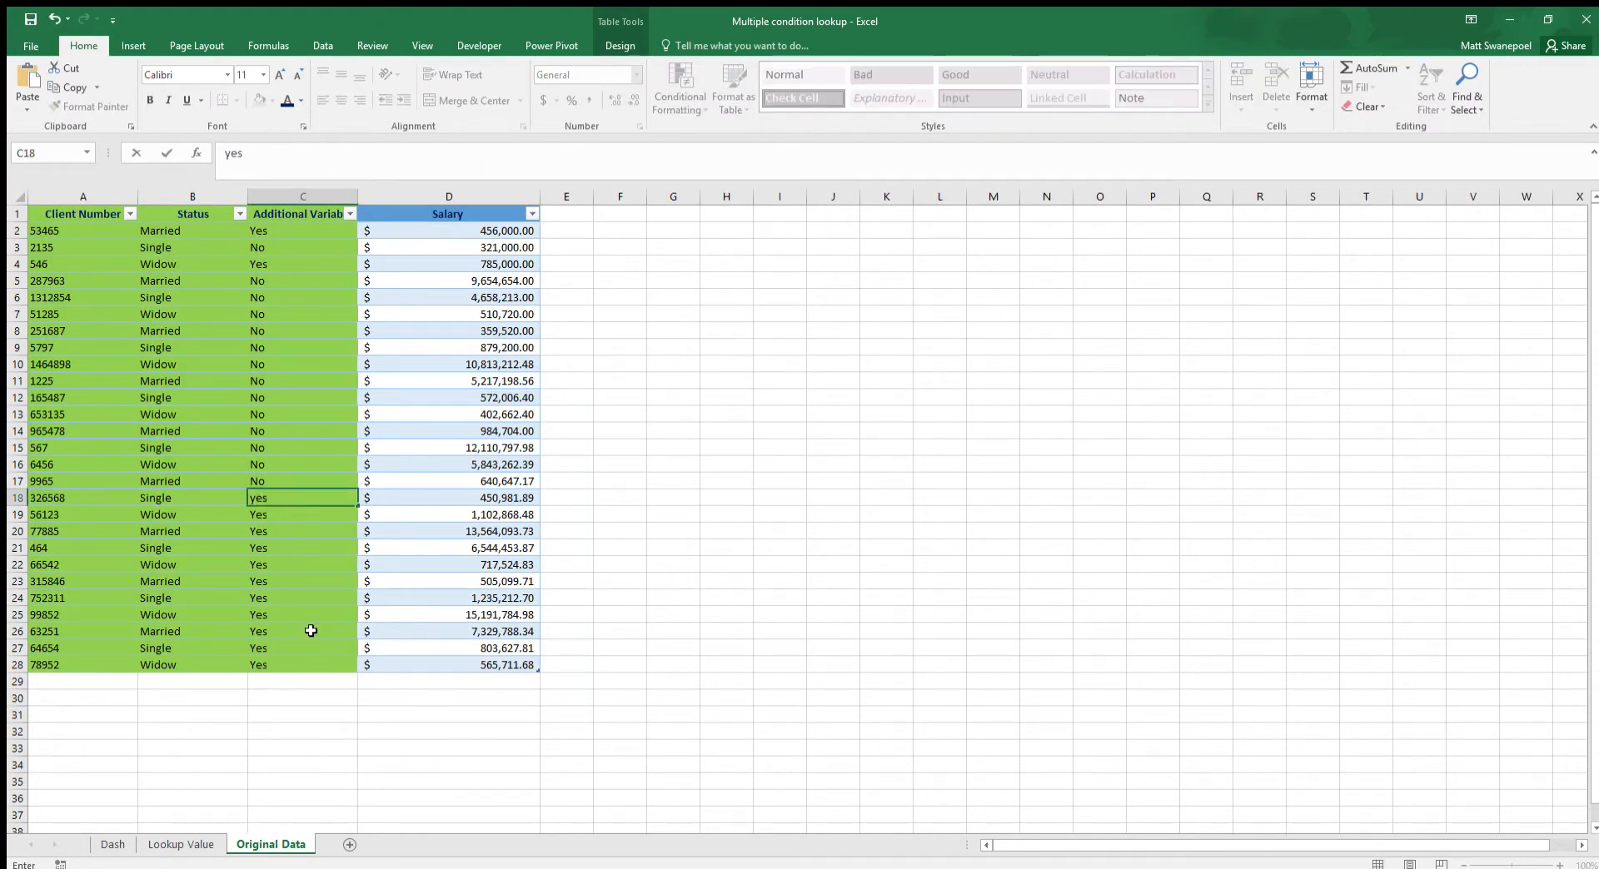
pyautogui.moveTo(311, 581); pyautogui.dragTo(309, 572)
# Check the three lookup conditions in G18:I18 and the salary formula in J18 on the Lookup Value sheet
pyautogui.click(181, 845)
pyautogui.click(731, 526)
pyautogui.moveTo(550, 498); pyautogui.dragTo(804, 498)
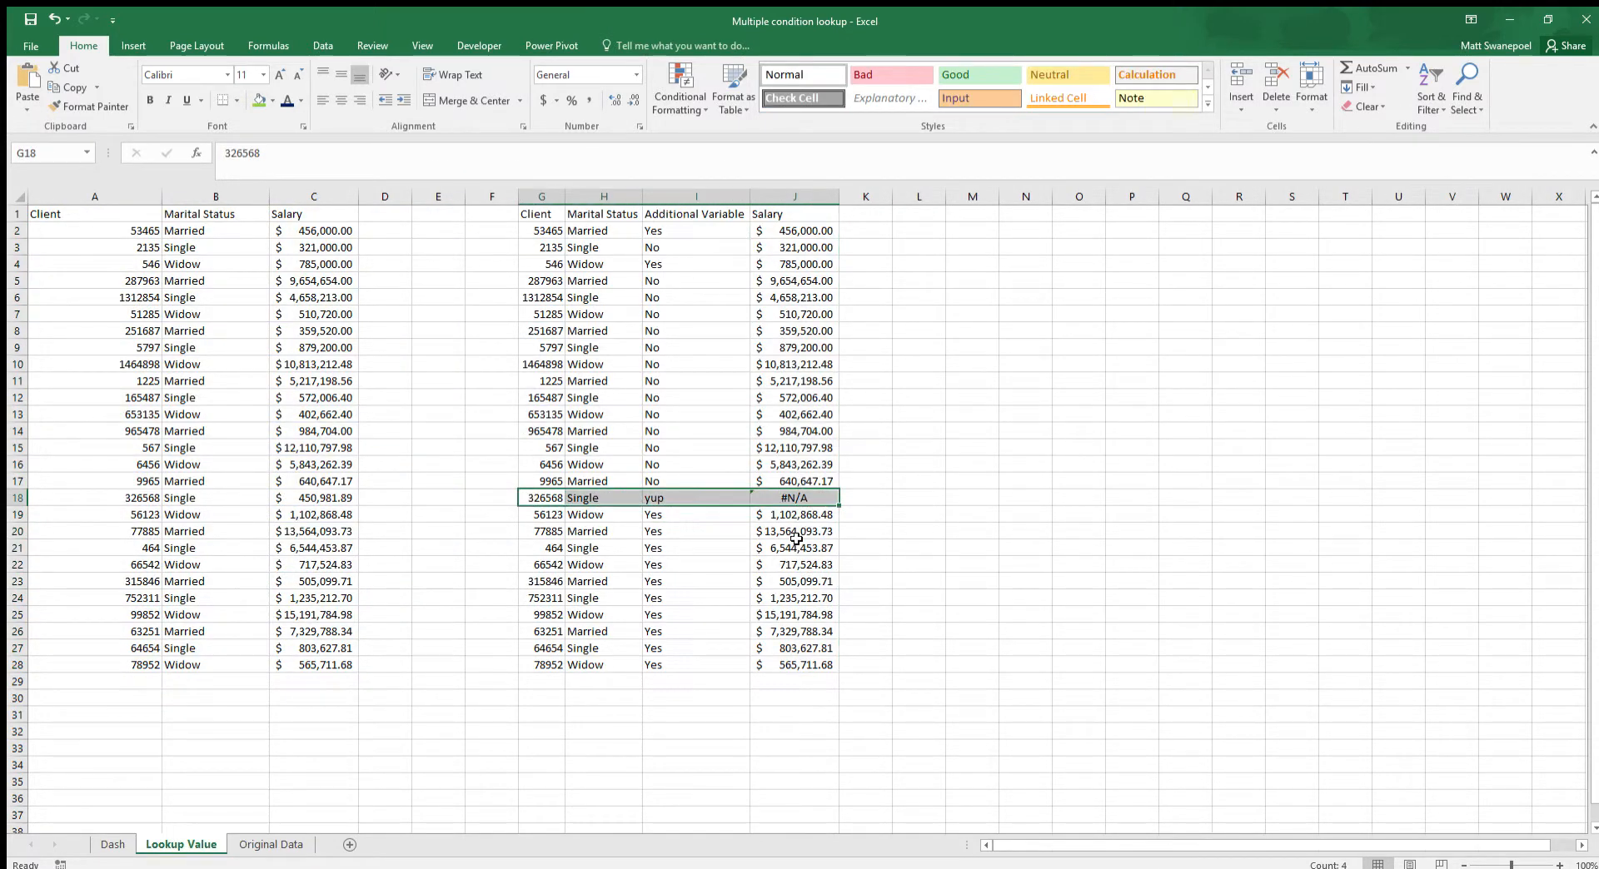
pyautogui.click(545, 498)
pyautogui.click(654, 498)
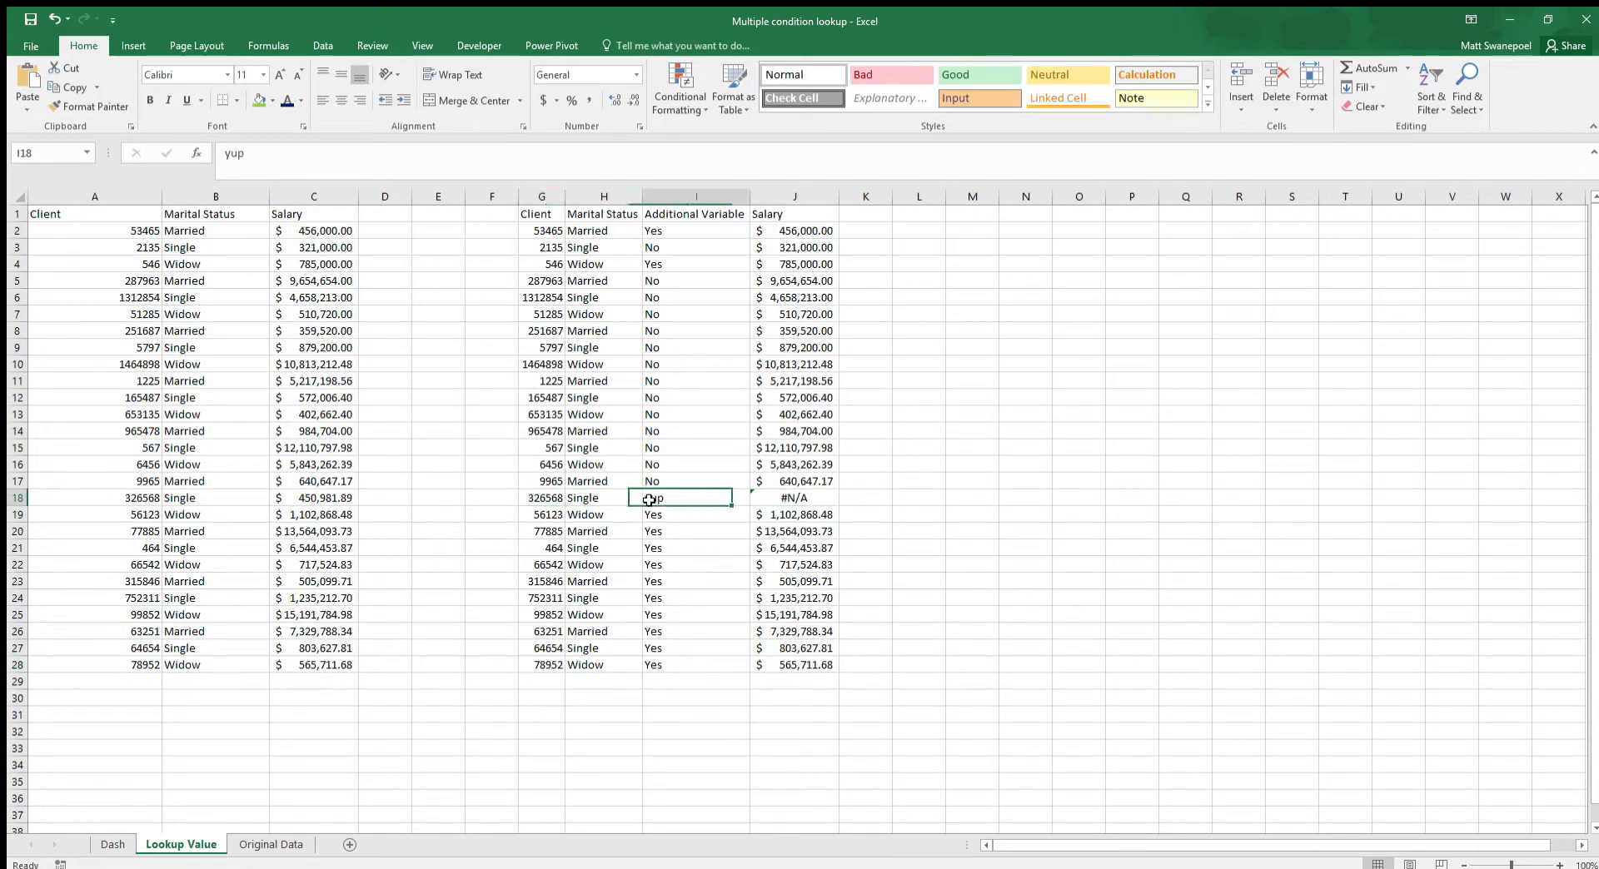
pyautogui.moveTo(535, 500); pyautogui.dragTo(658, 500)
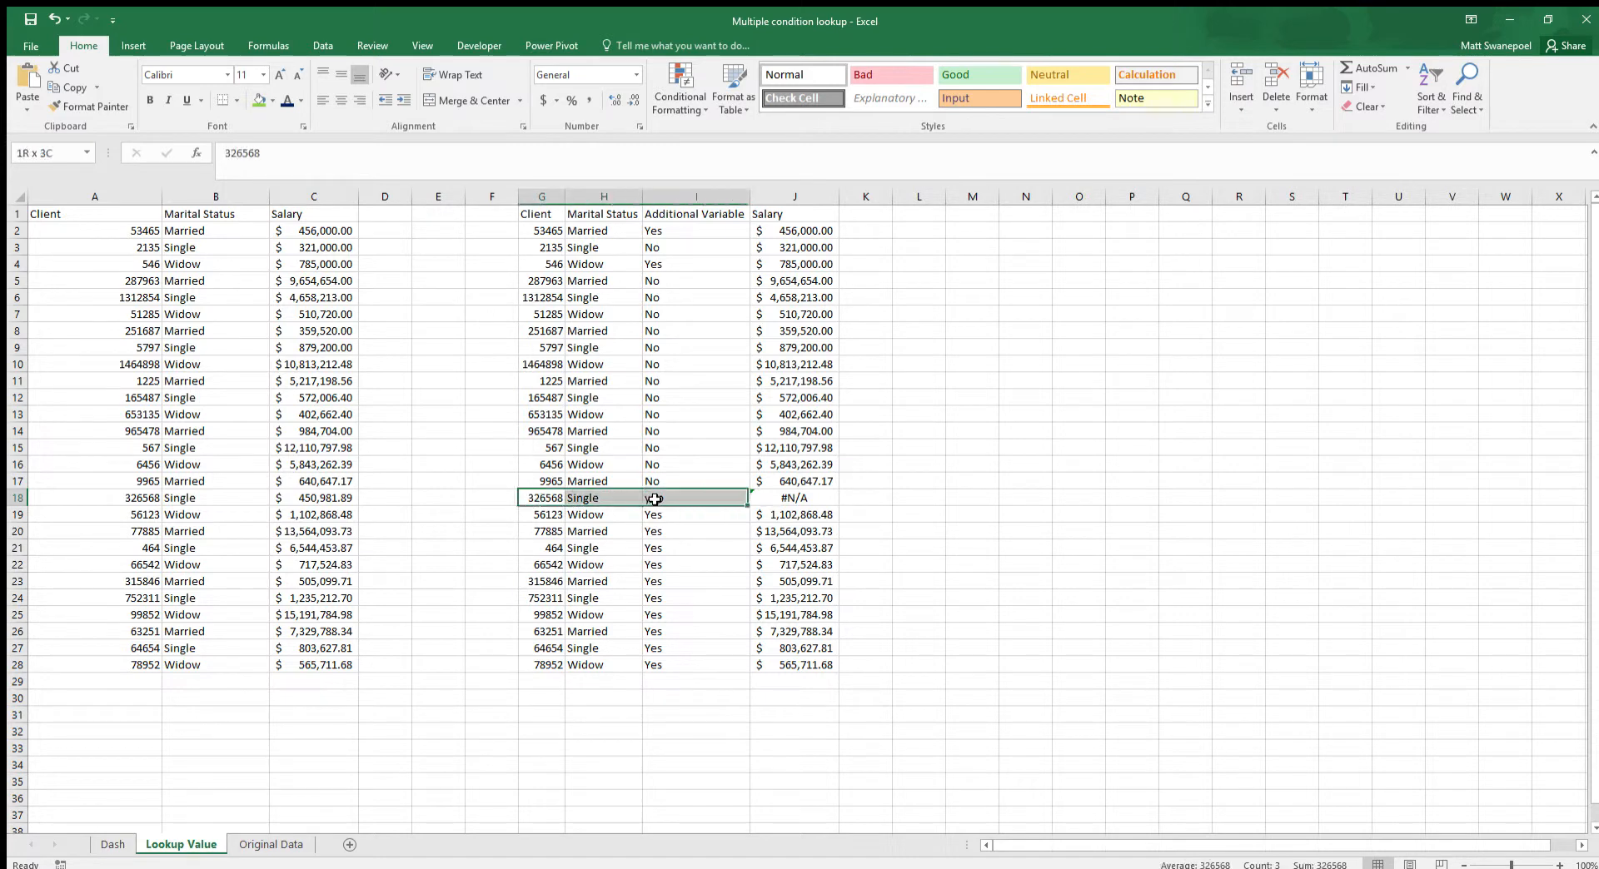
pyautogui.click(791, 504)
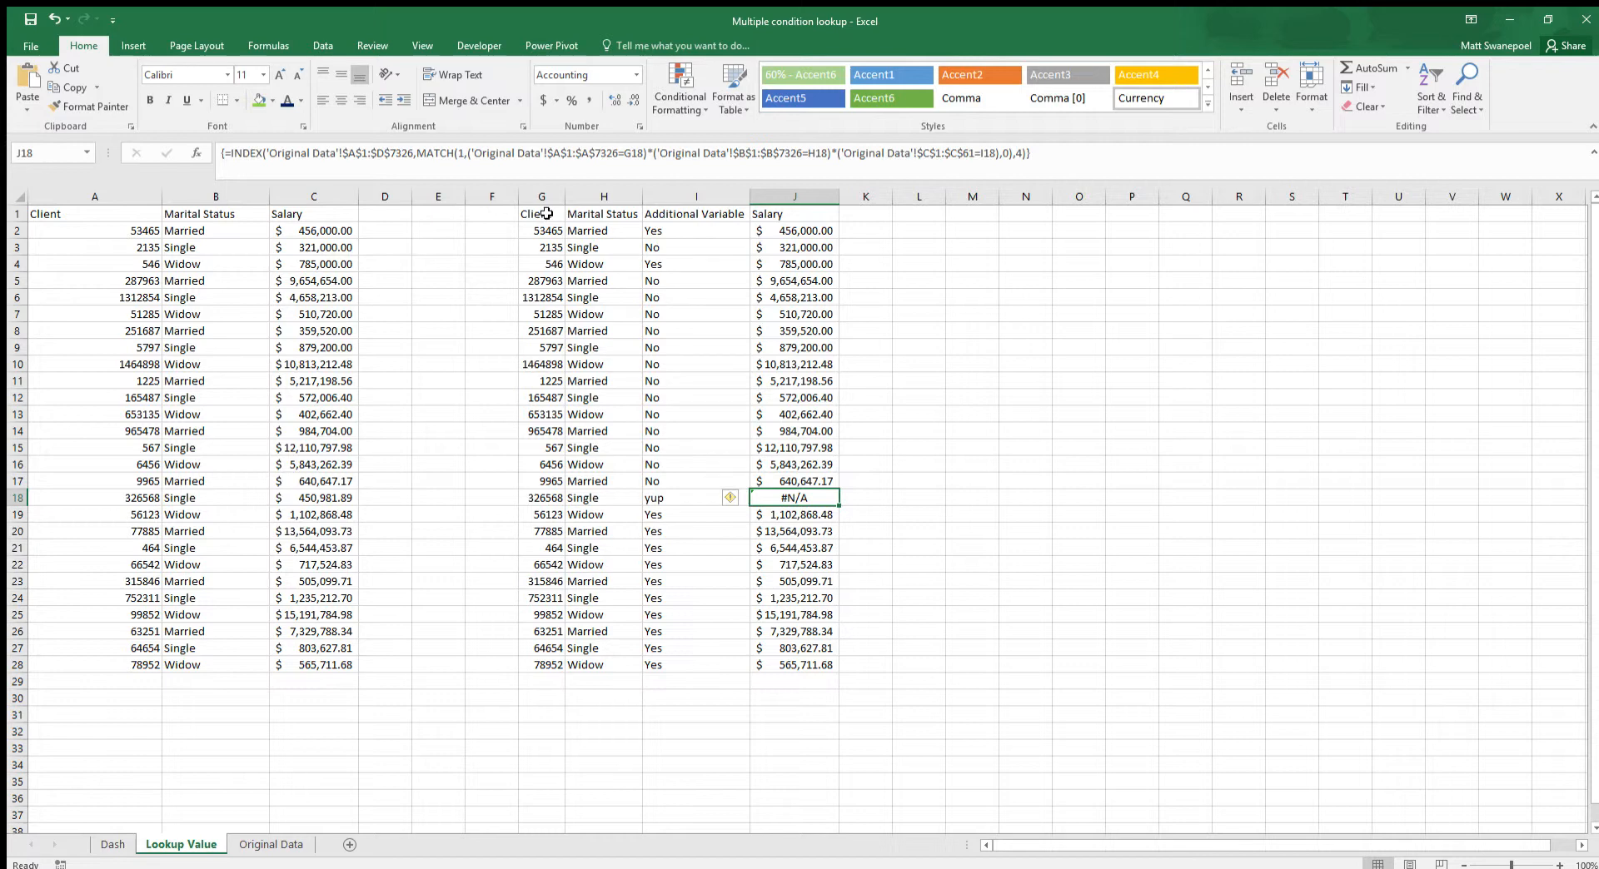
# Review the three-condition lookup table G1:J28, comparing the conditions and salaries in rows 8, 10, 12 and 13
pyautogui.moveTo(545, 214); pyautogui.dragTo(825, 664)
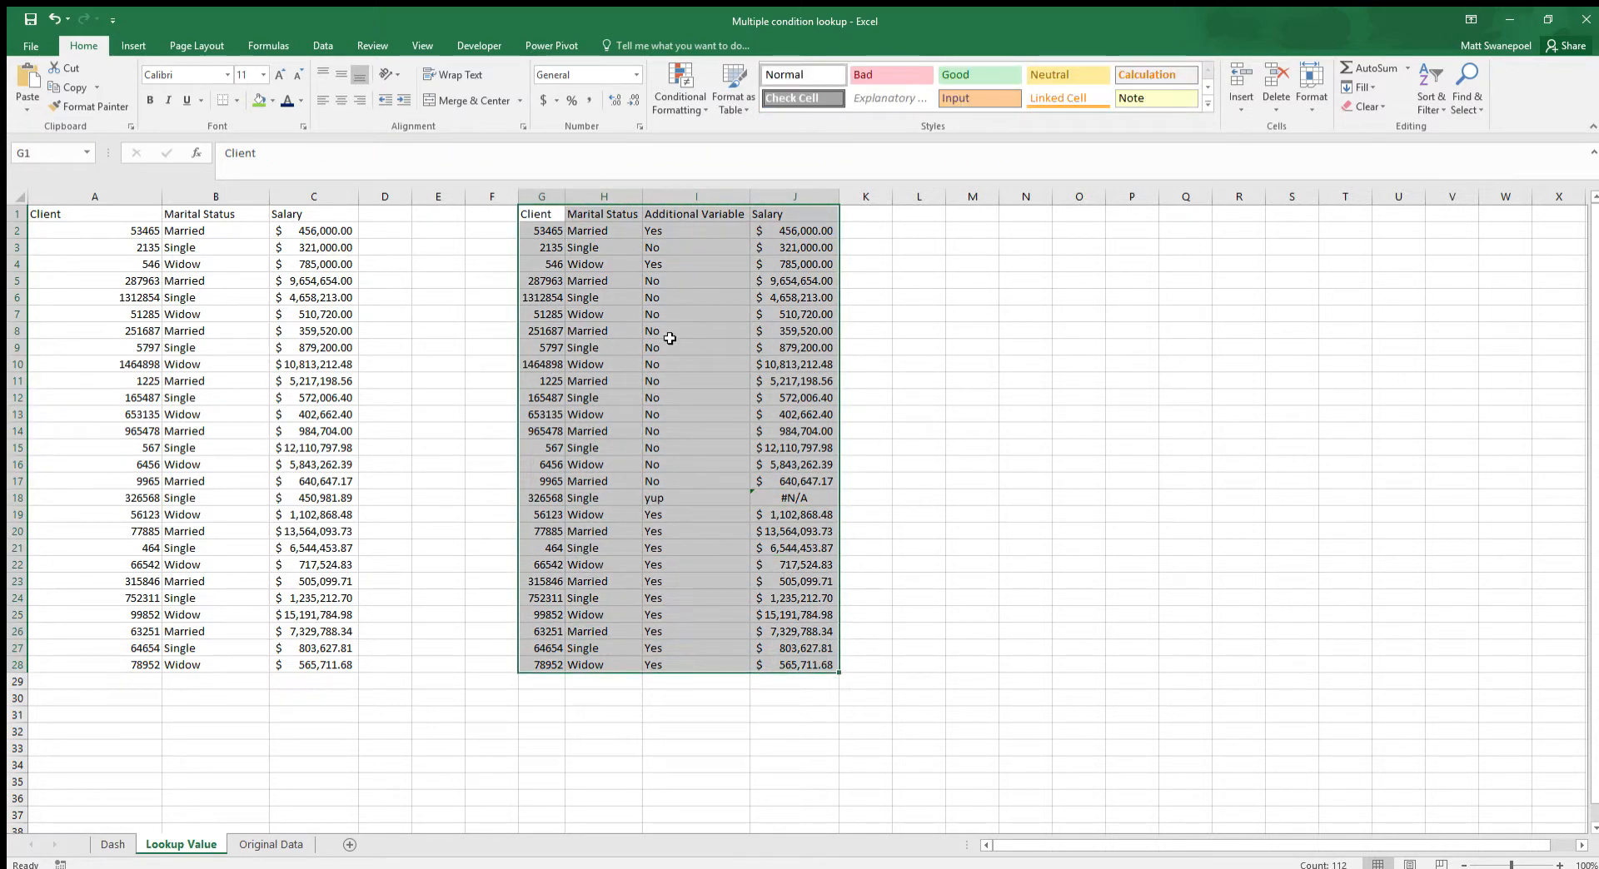
pyautogui.click(548, 335)
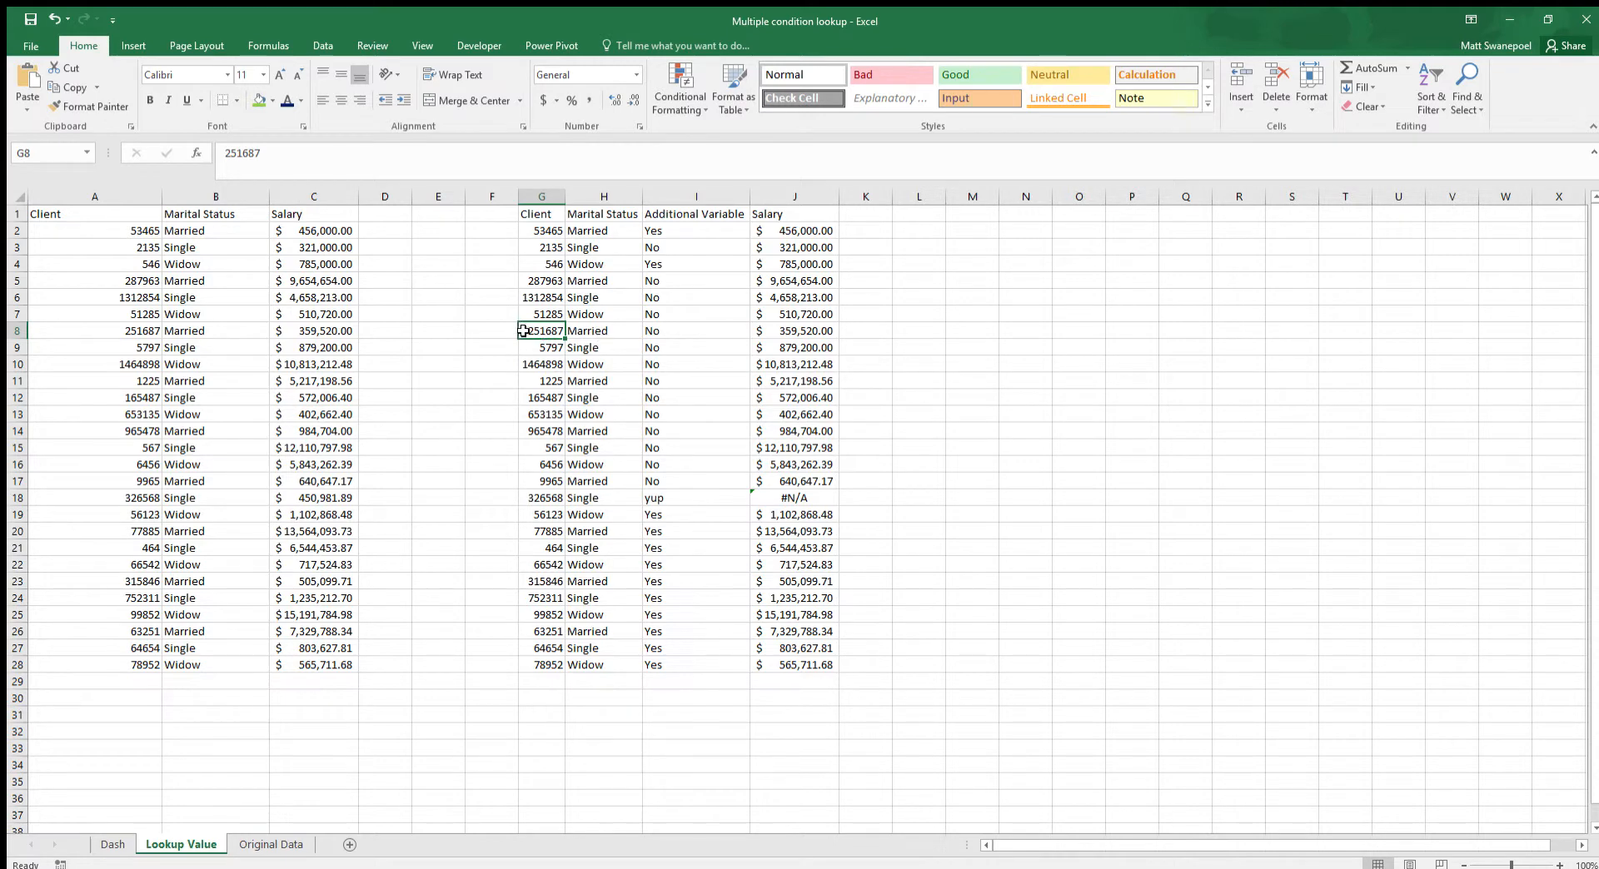
pyautogui.click(797, 334)
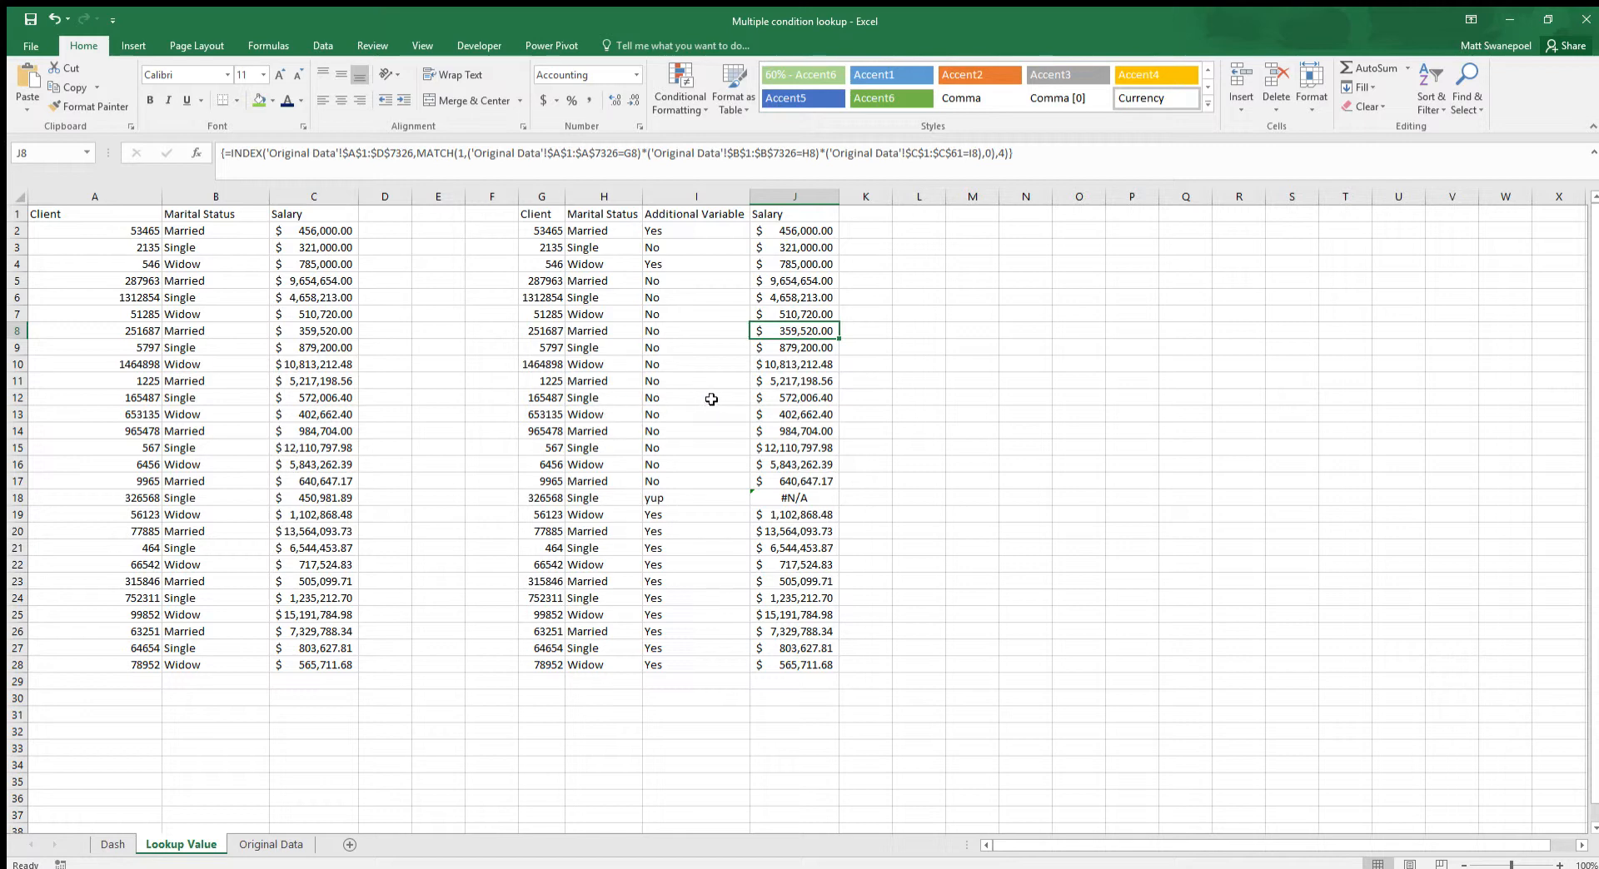
pyautogui.moveTo(542, 330); pyautogui.dragTo(621, 328)
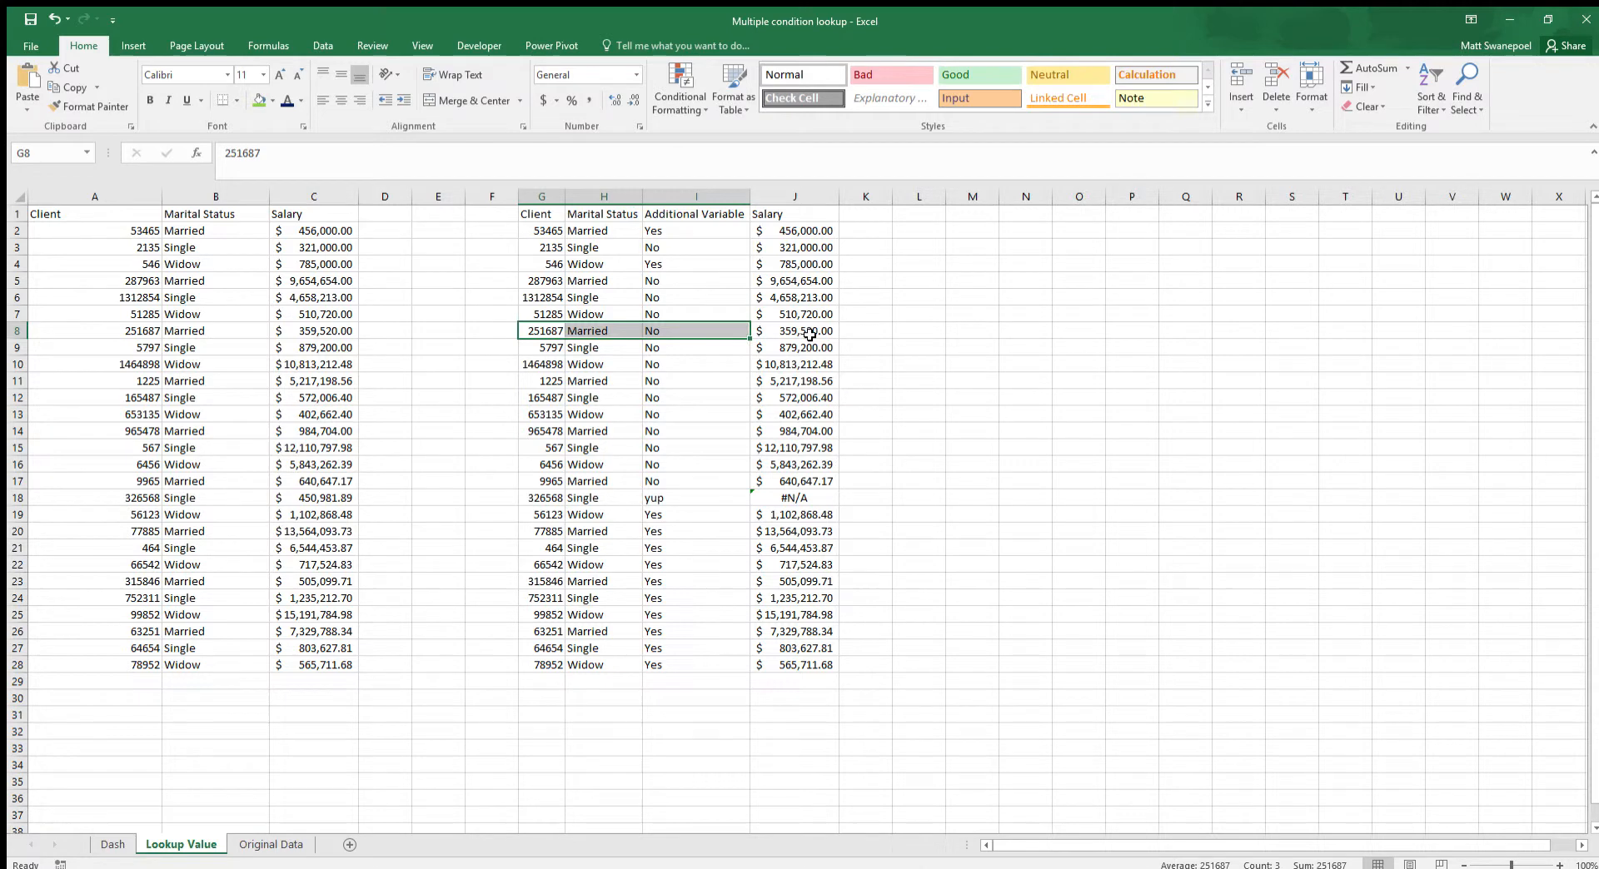
pyautogui.click(540, 364)
pyautogui.moveTo(583, 365); pyautogui.dragTo(708, 365)
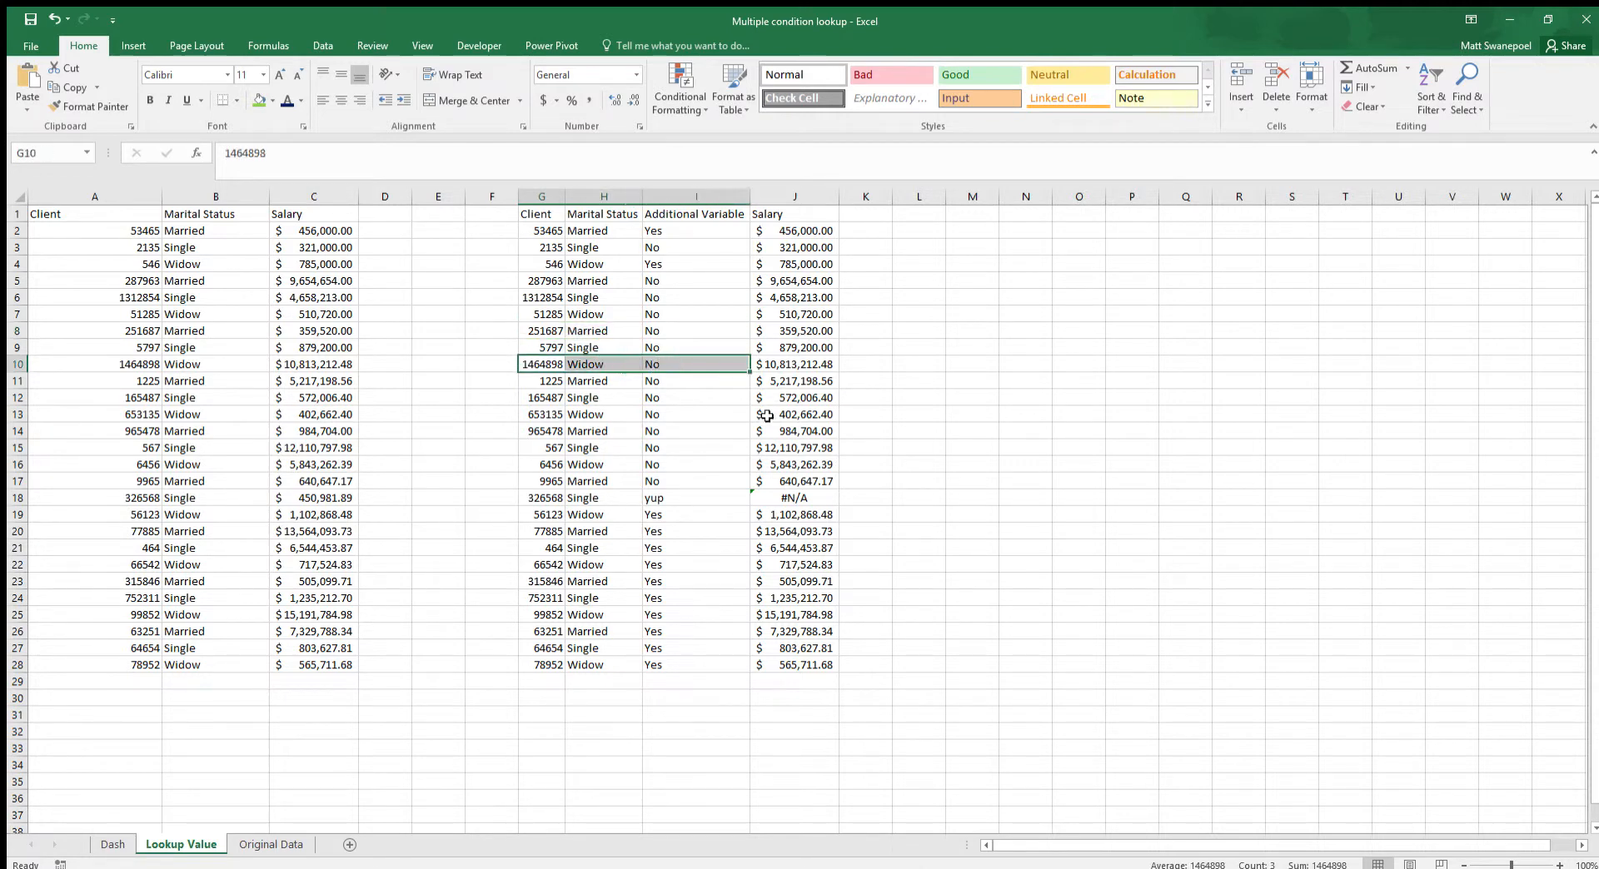
pyautogui.moveTo(545, 399); pyautogui.dragTo(678, 417)
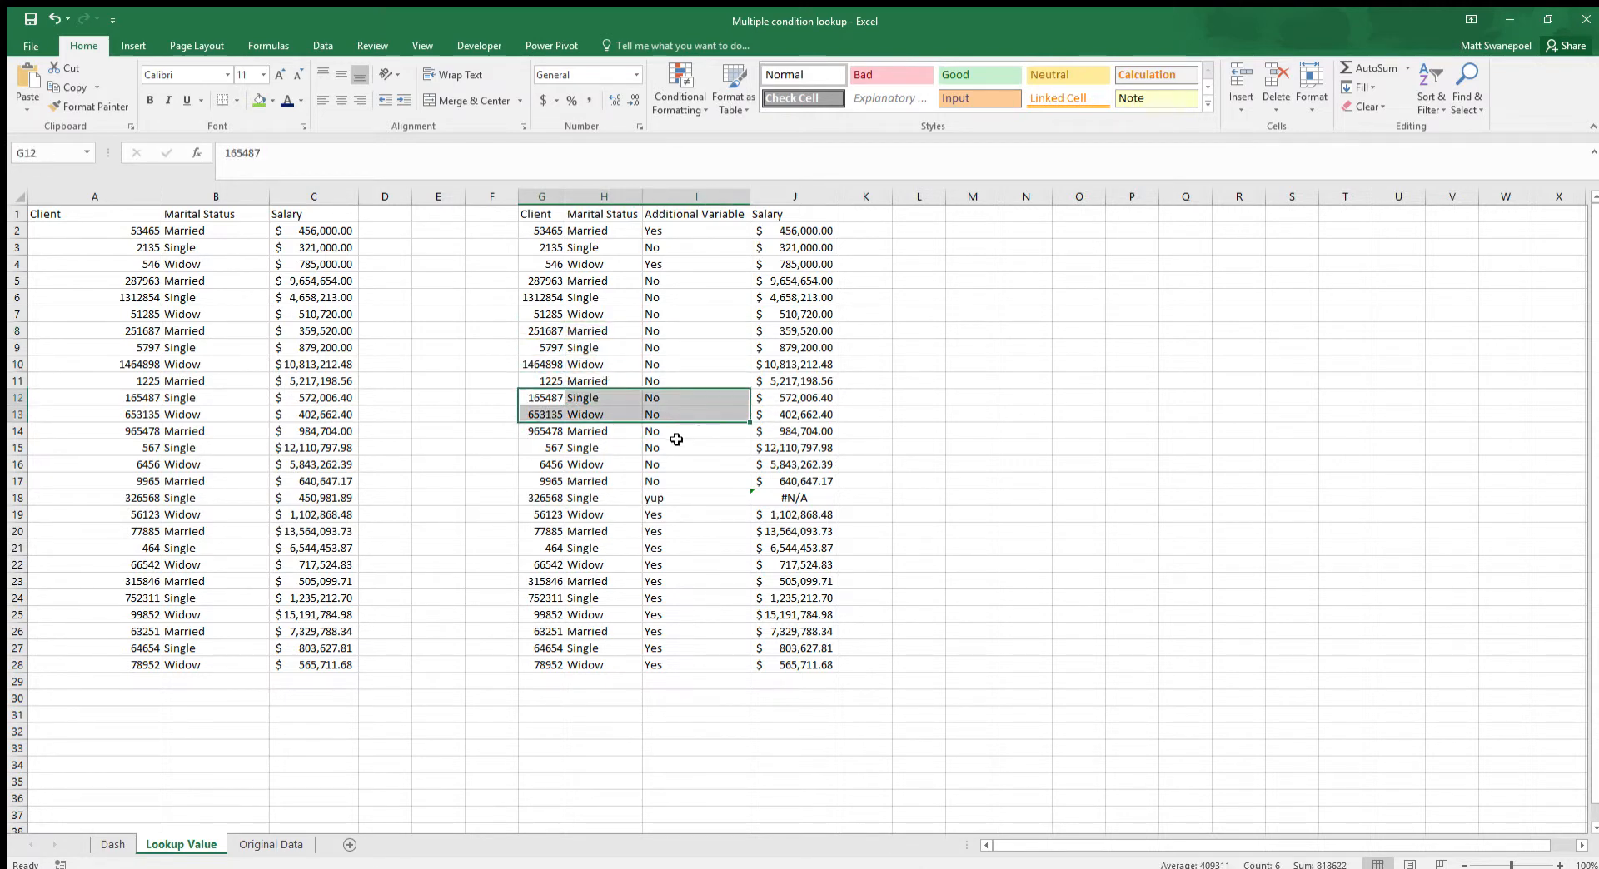